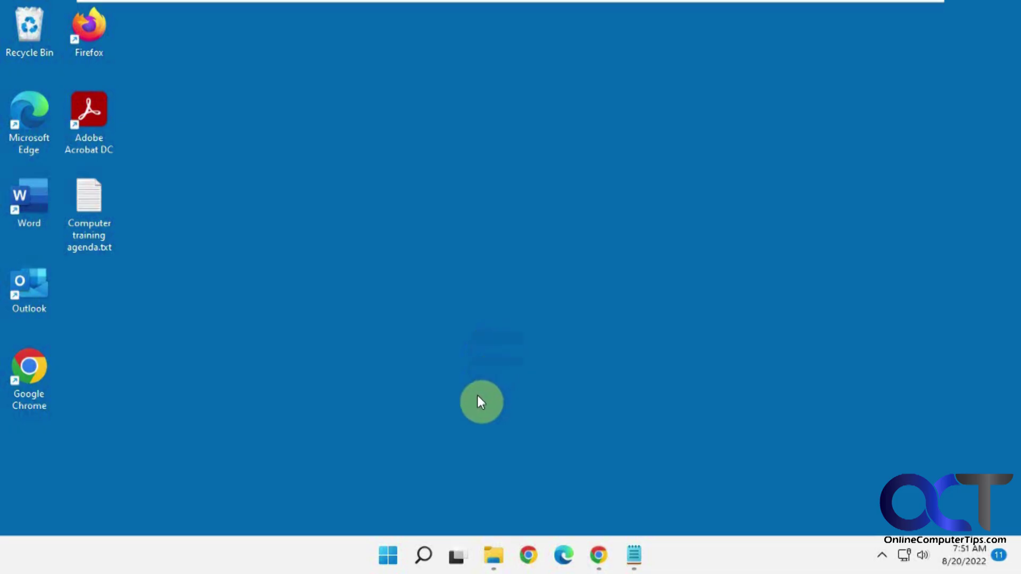
- Open the Windows Search panel from the taskbar Search icon
click(424, 555)
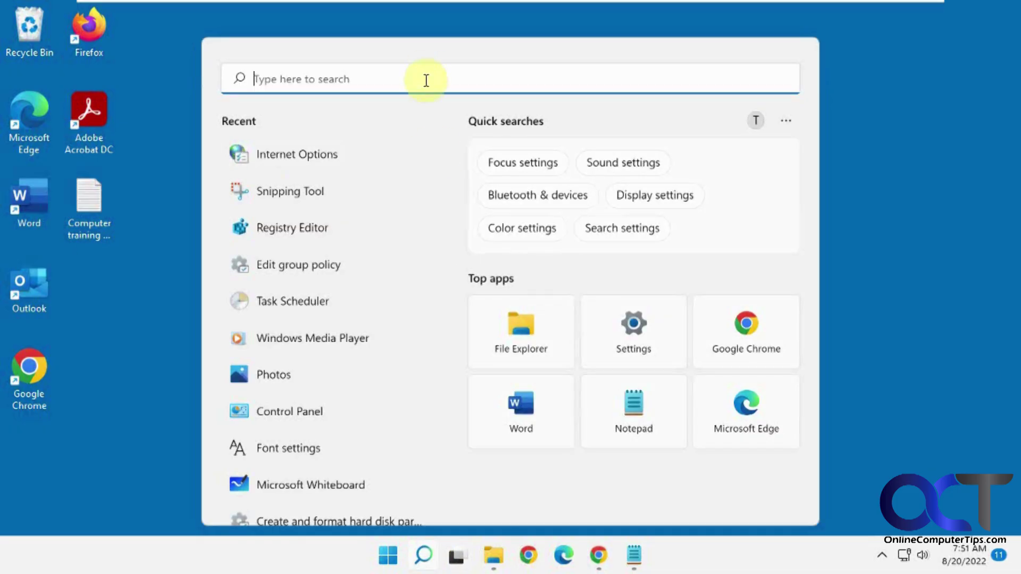
text(internet ex)
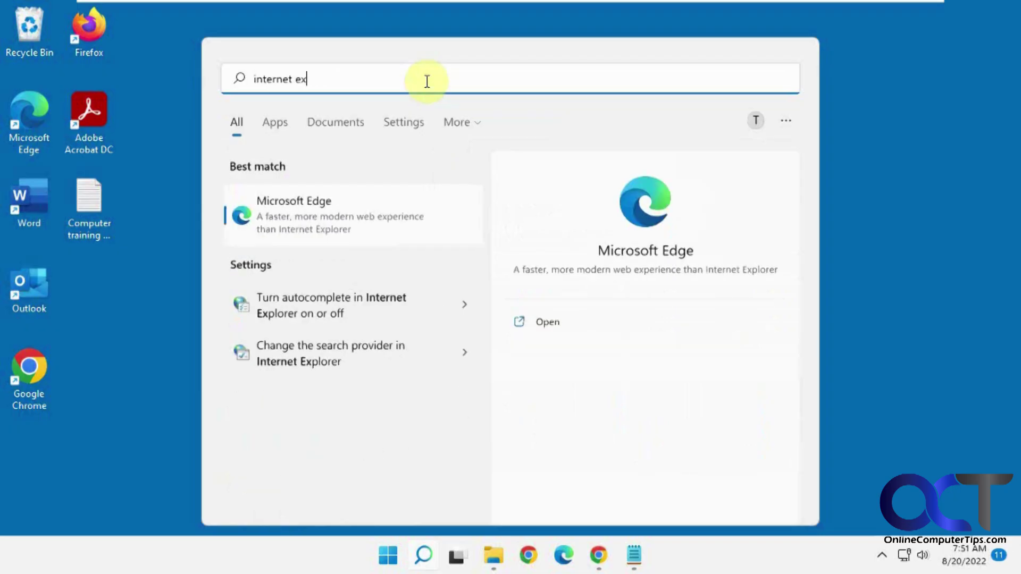
text(plo)
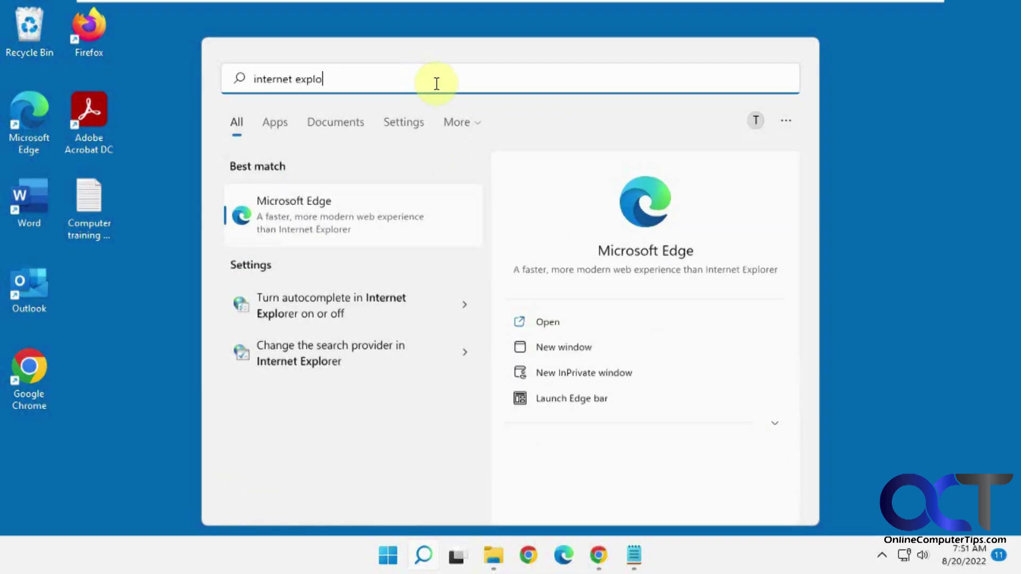
click(912, 216)
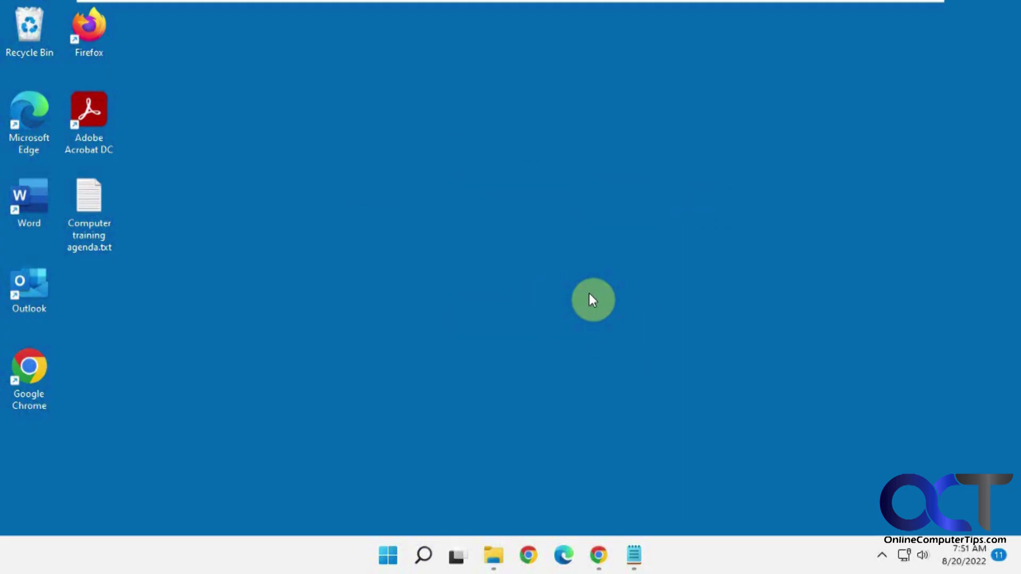
- Search for 'internet options' and open the Internet Properties dialog
click(424, 555)
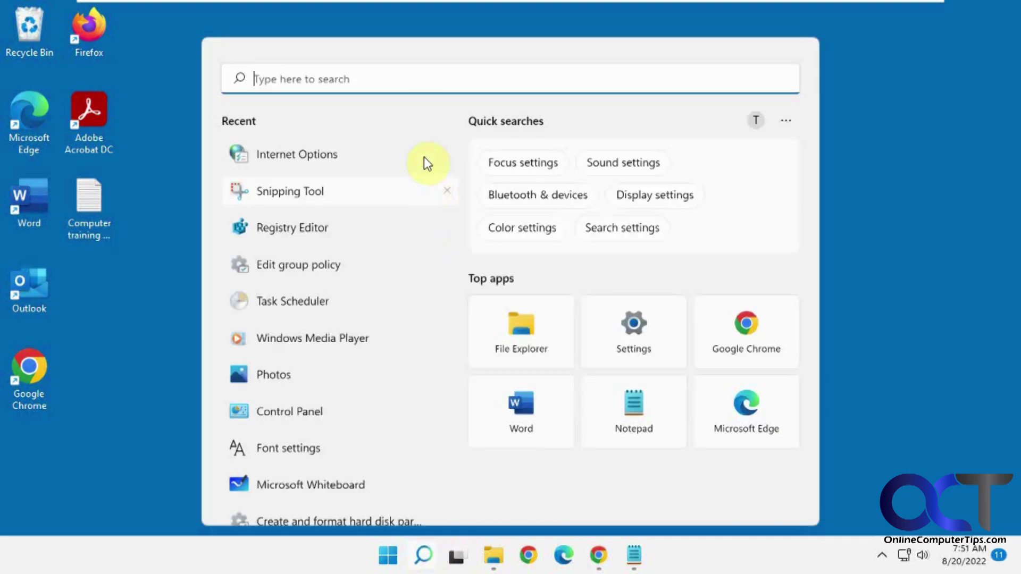
text(internet options)
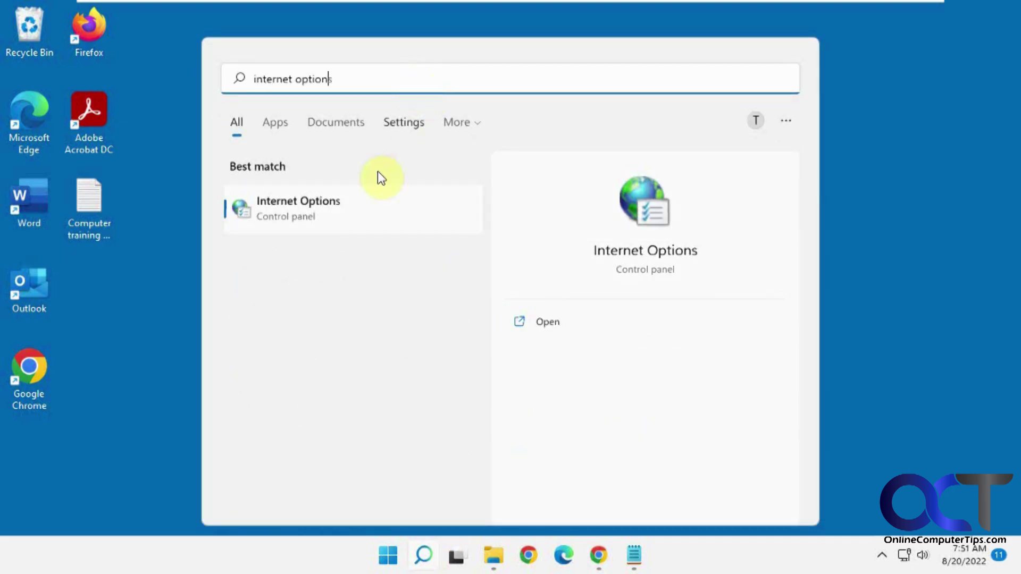
click(311, 216)
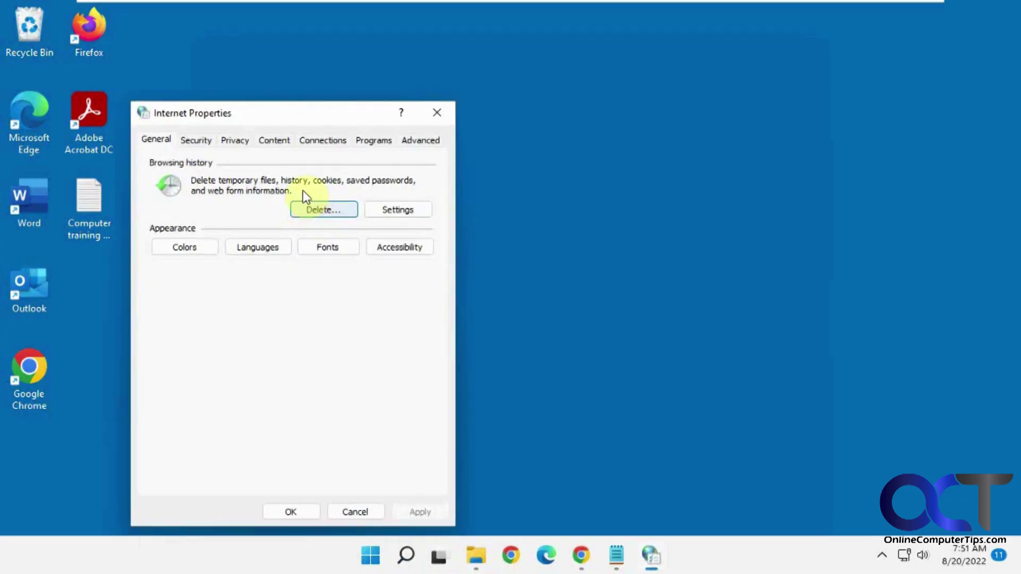
drag(308, 114, 587, 67)
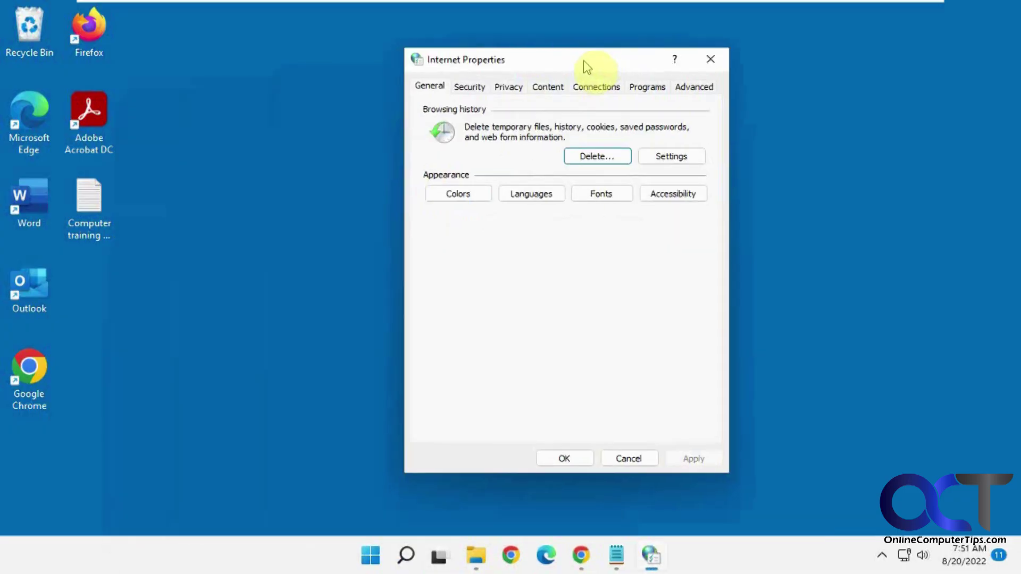
- Open Manage add-ons from the Programs tab and its toolbars-and-extensions help page
click(648, 88)
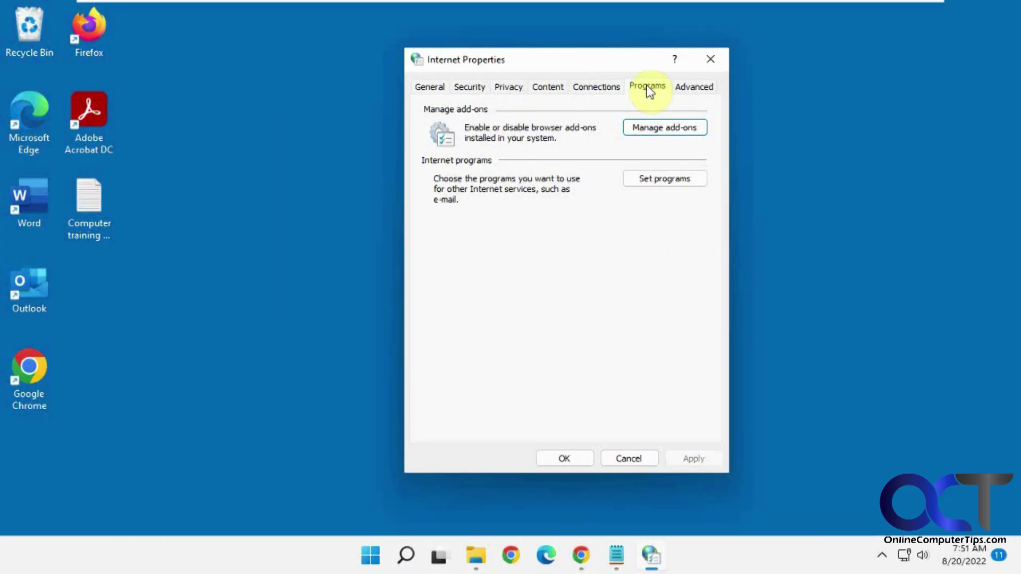
click(661, 130)
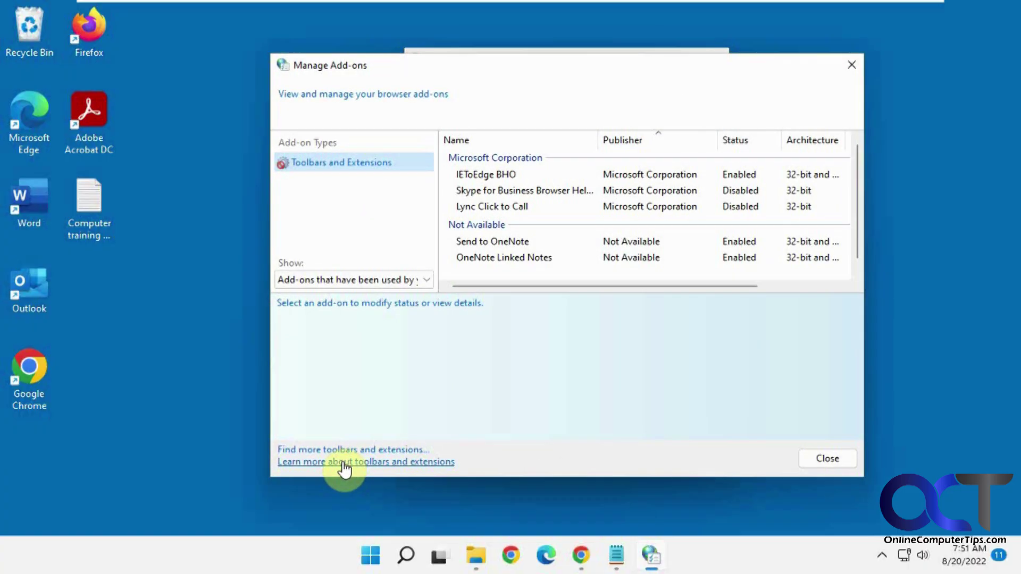
click(374, 463)
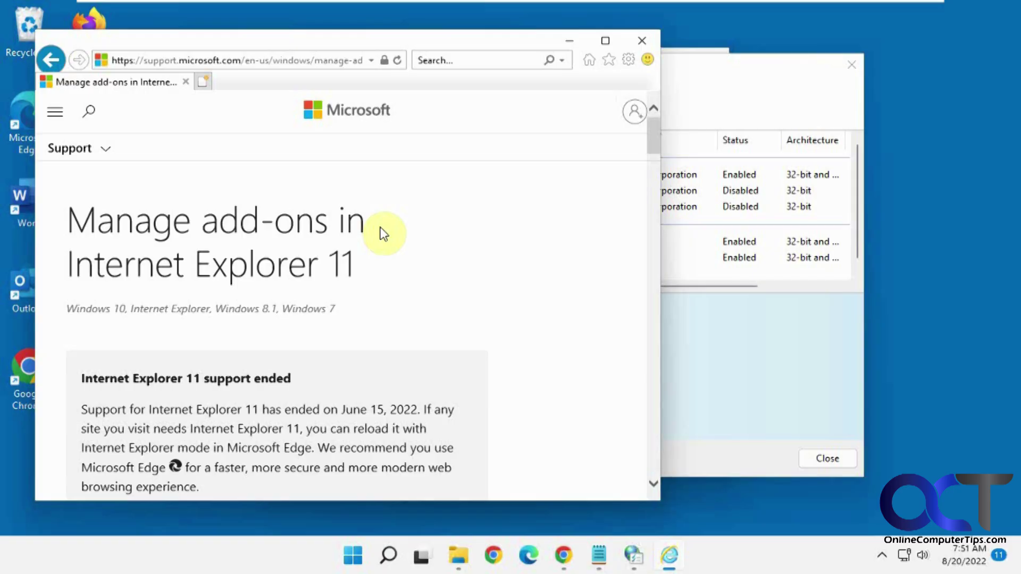
- Pin Internet Explorer to the taskbar, then close IE, Manage Add-ons, Internet Properties and Edge
right_click(670, 558)
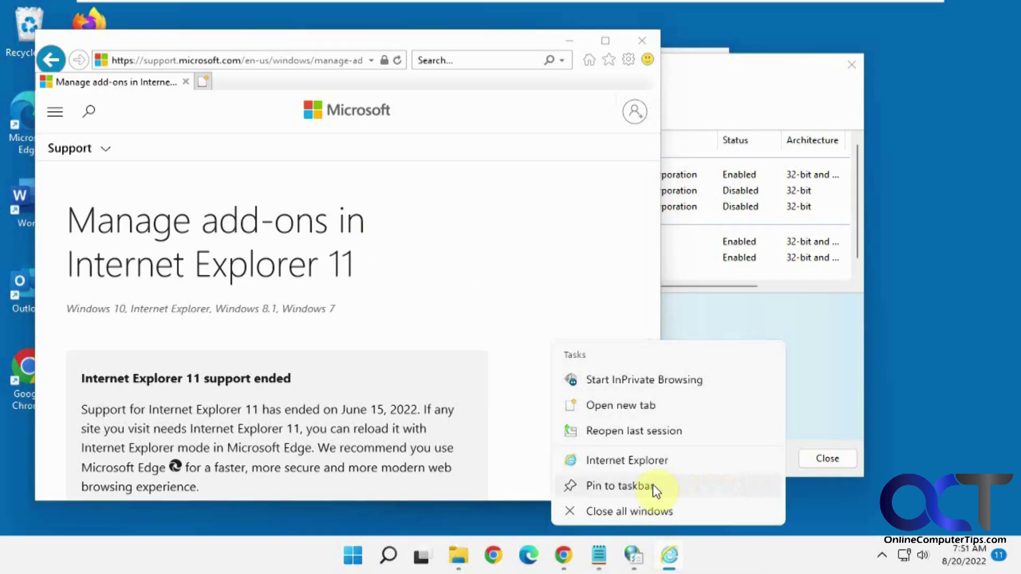
click(656, 489)
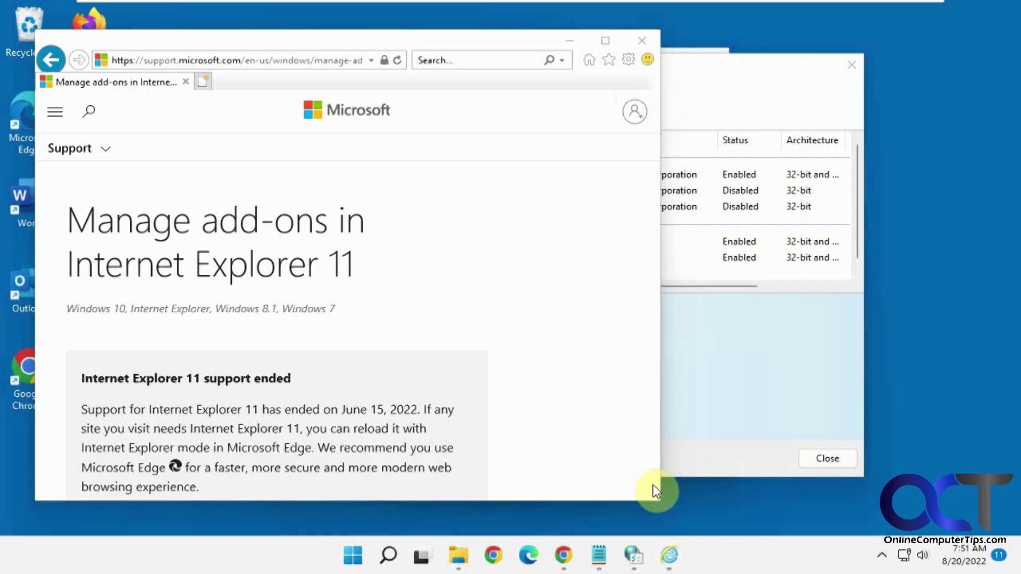
click(644, 41)
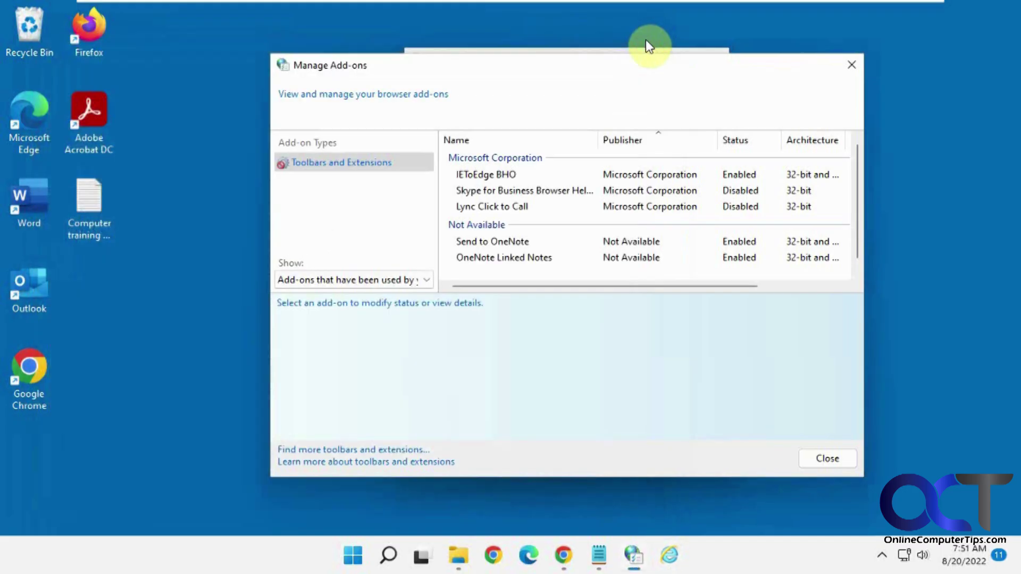
click(852, 66)
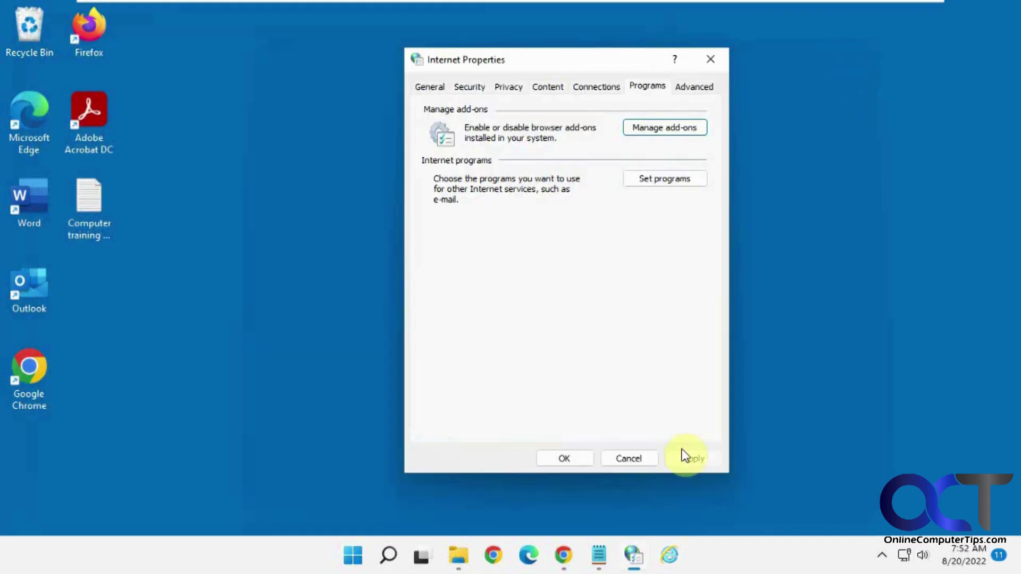
click(623, 457)
click(652, 555)
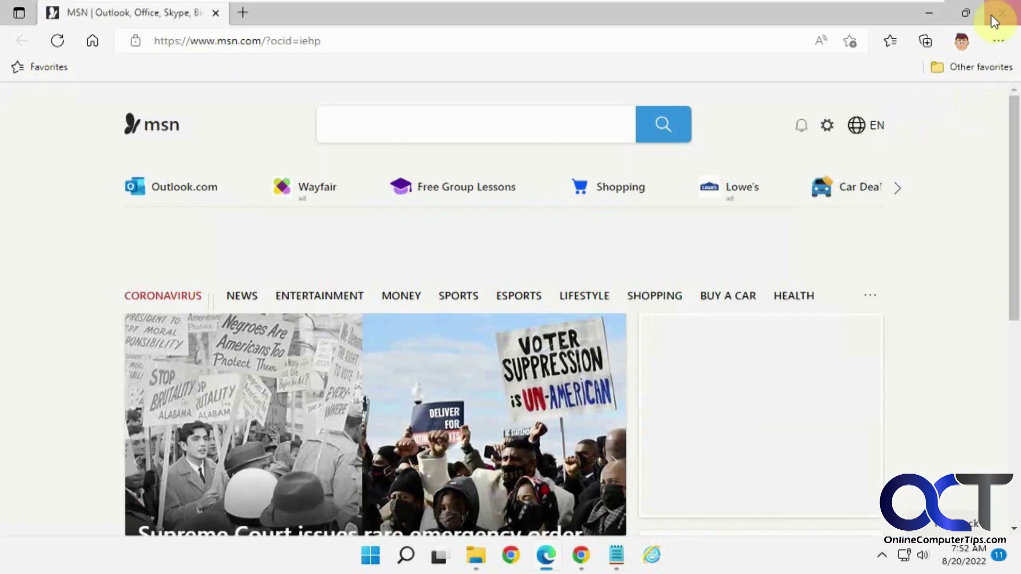
click(1004, 15)
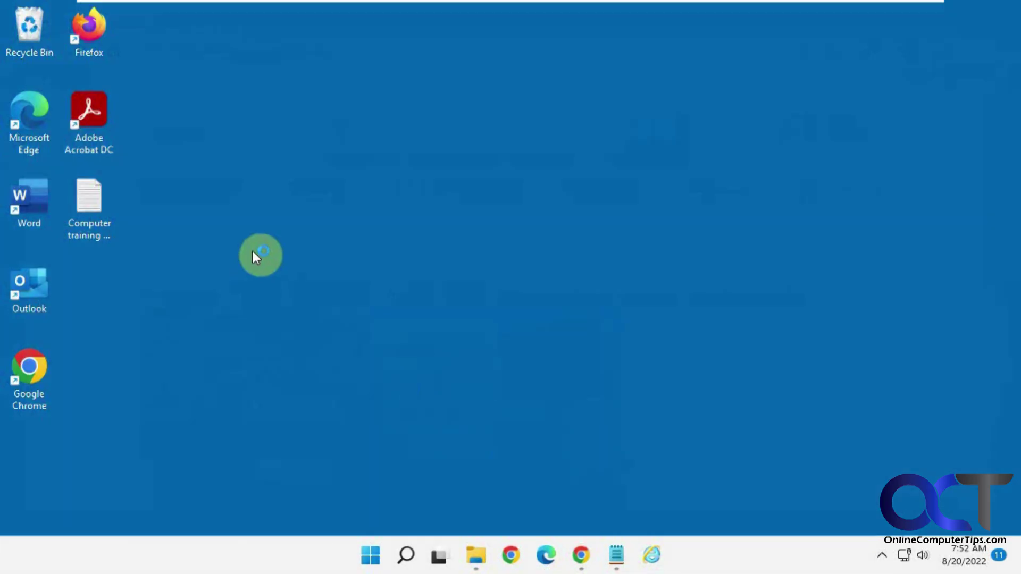
click(616, 556)
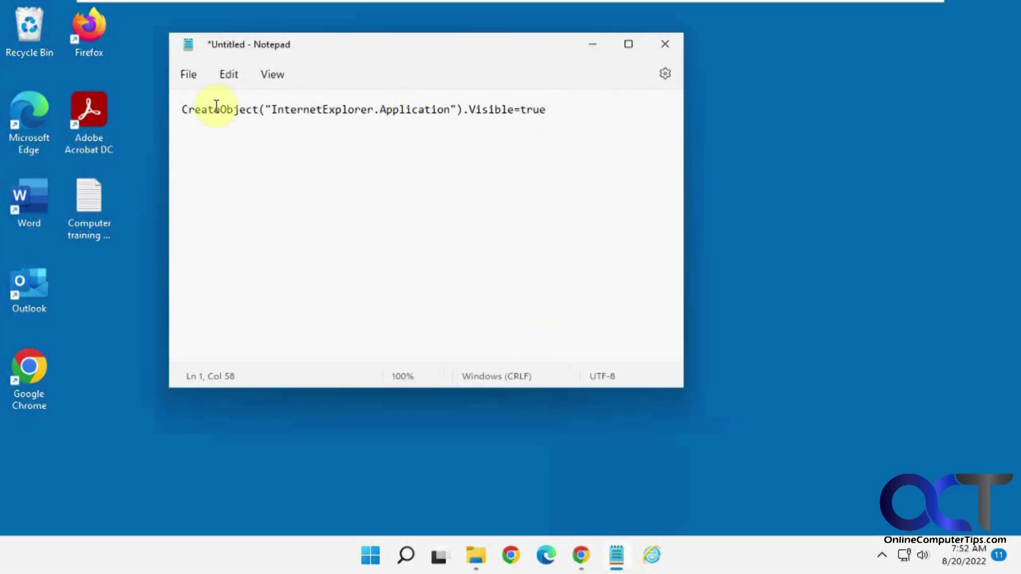
- Save the Notepad script as 'Internet Explorer.vbs' in the Documents folder
drag(352, 55, 443, 63)
click(280, 83)
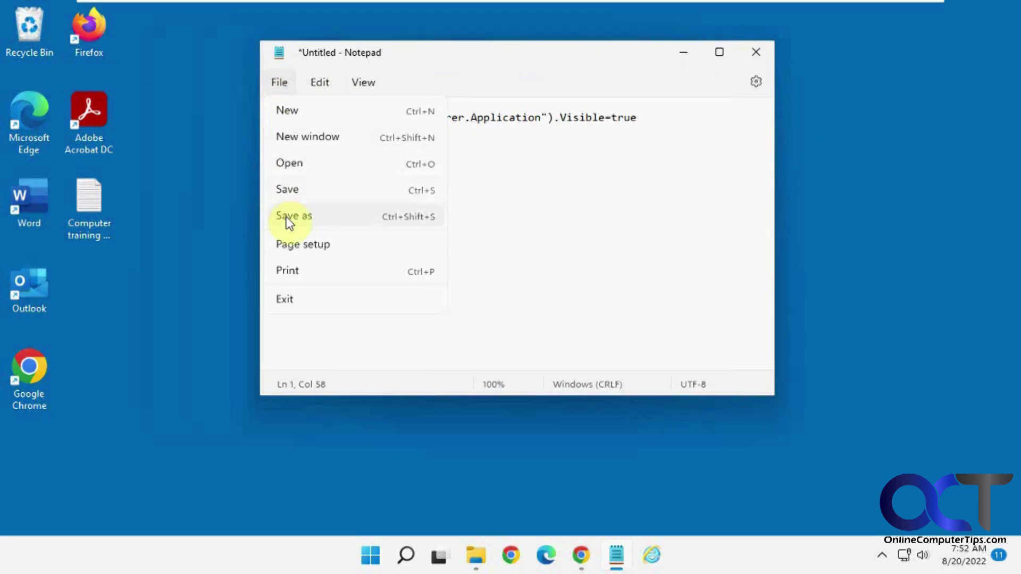
click(286, 218)
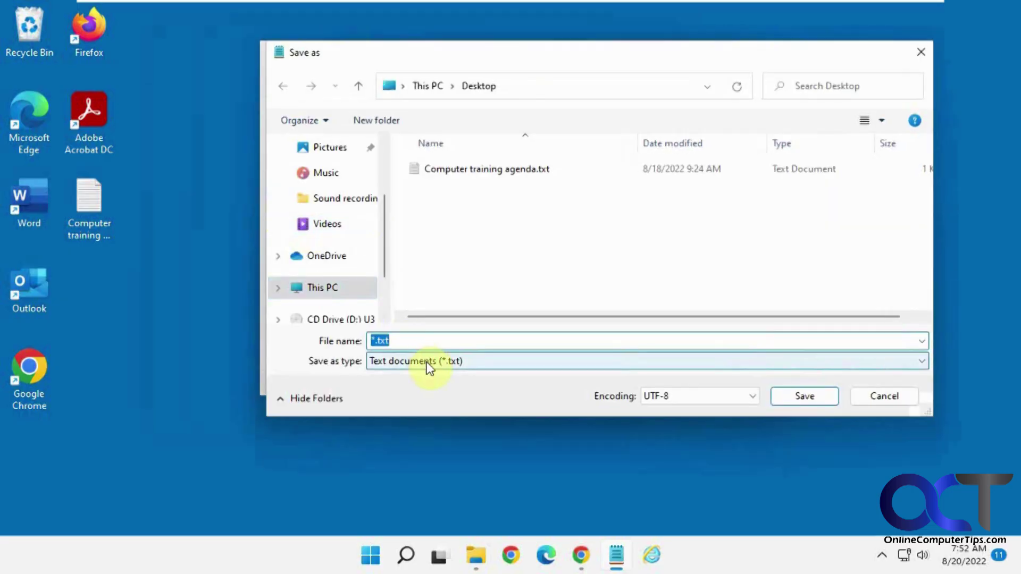
text(Internet Explorer.vbs)
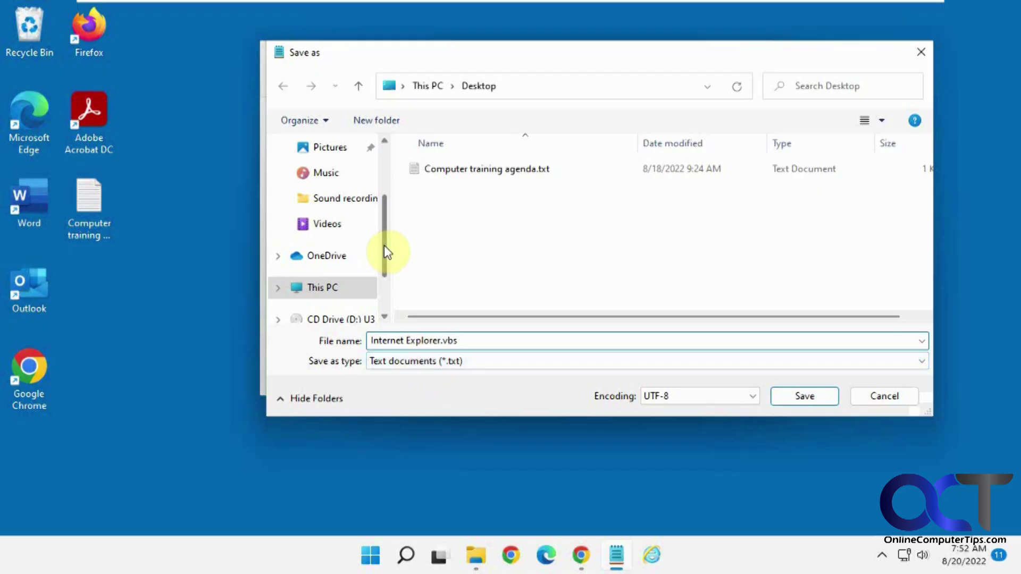
scroll(384, 244, up, 1)
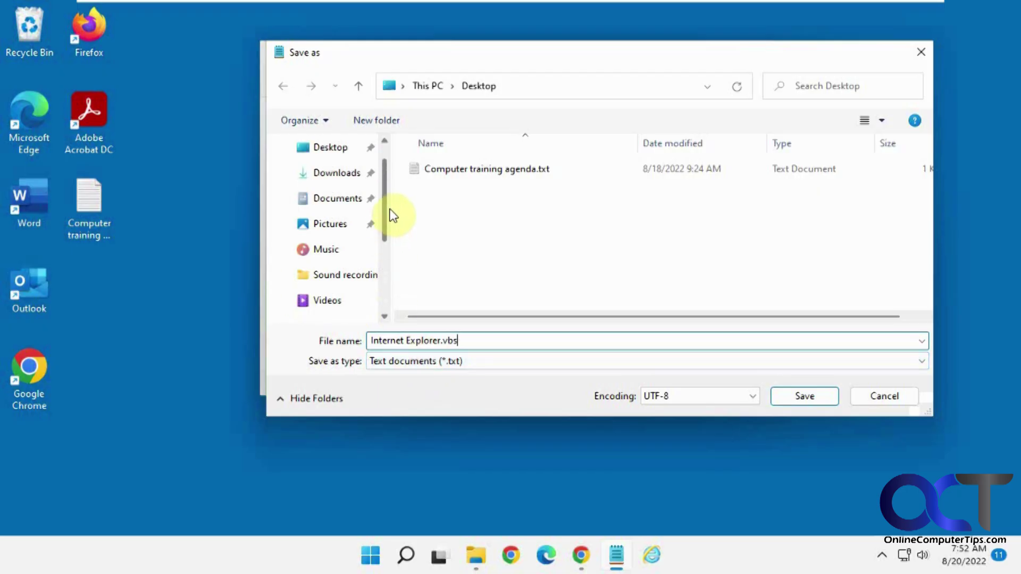
click(337, 199)
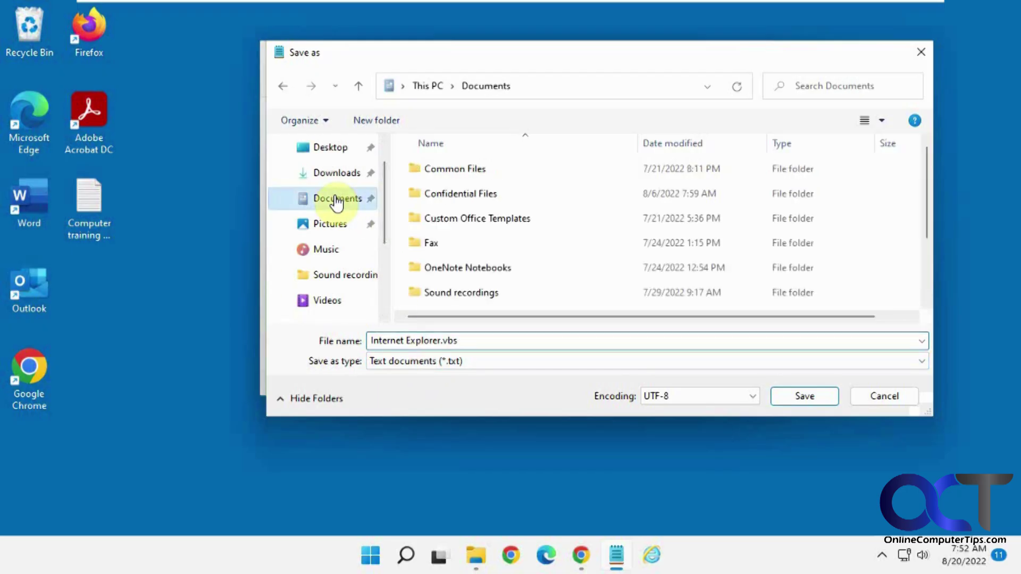
click(805, 397)
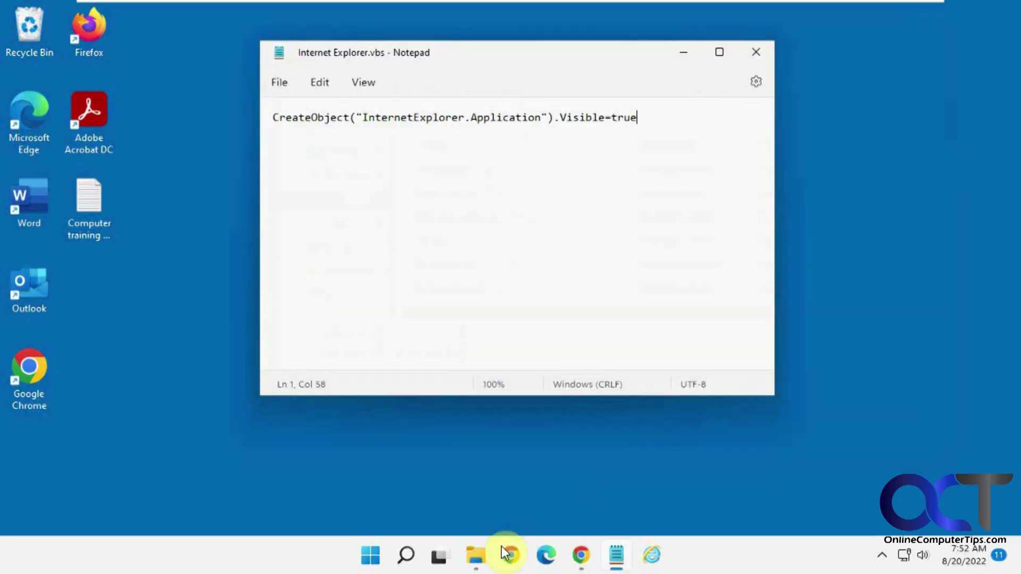
- Open Documents in File Explorer and run Internet Explorer.vbs to launch Internet Explorer
right_click(476, 556)
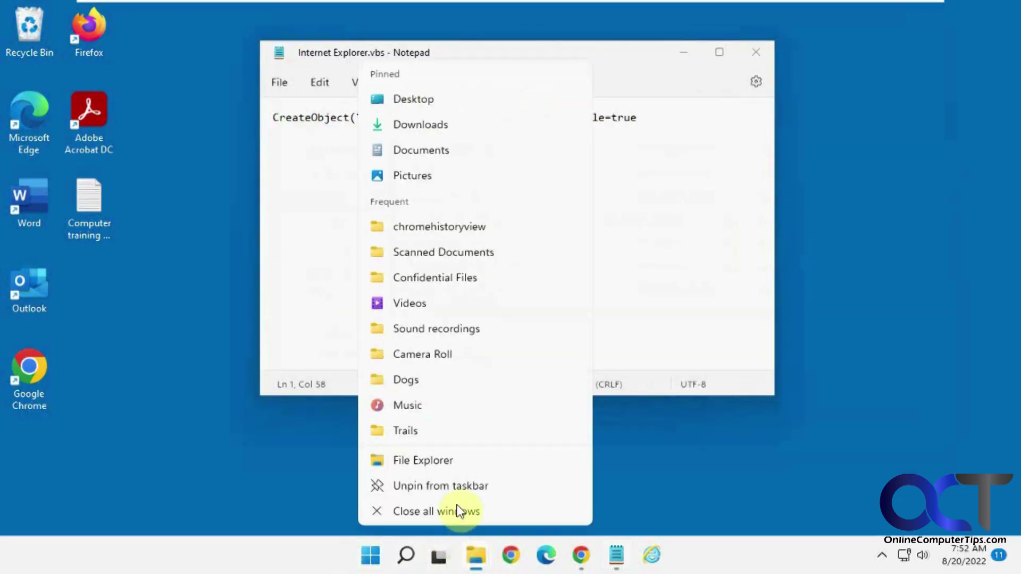
click(454, 462)
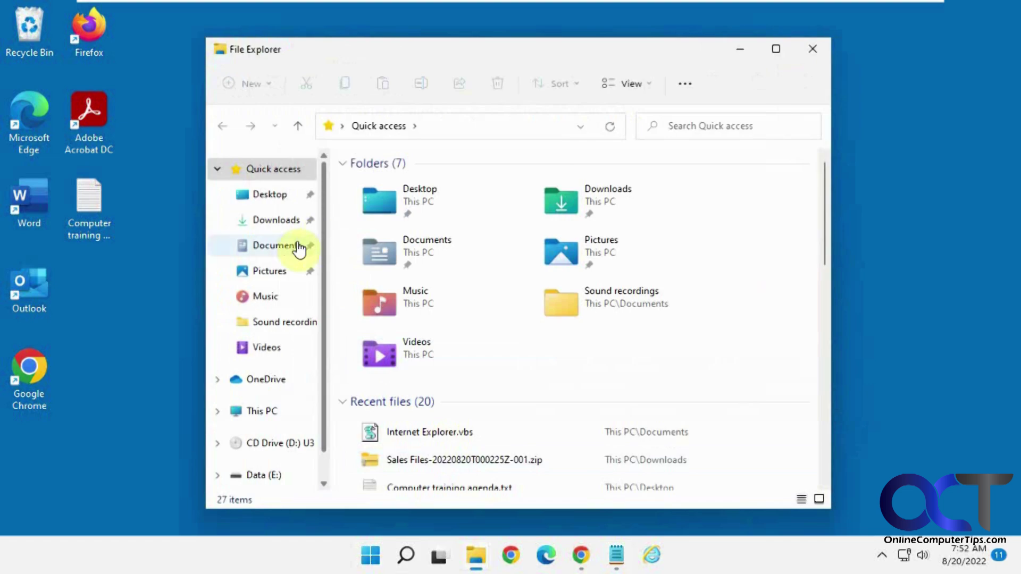
click(291, 250)
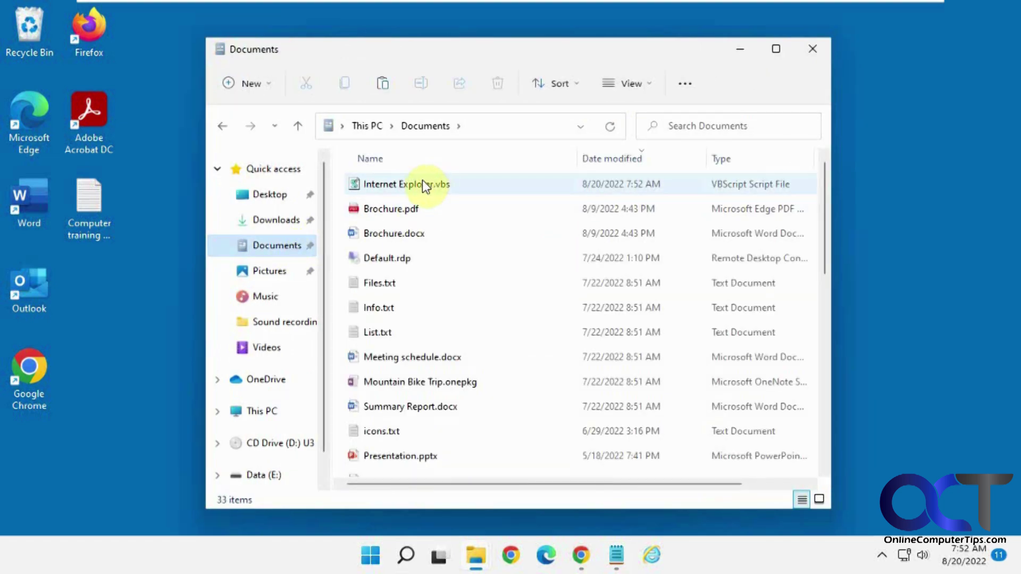
double_click(422, 186)
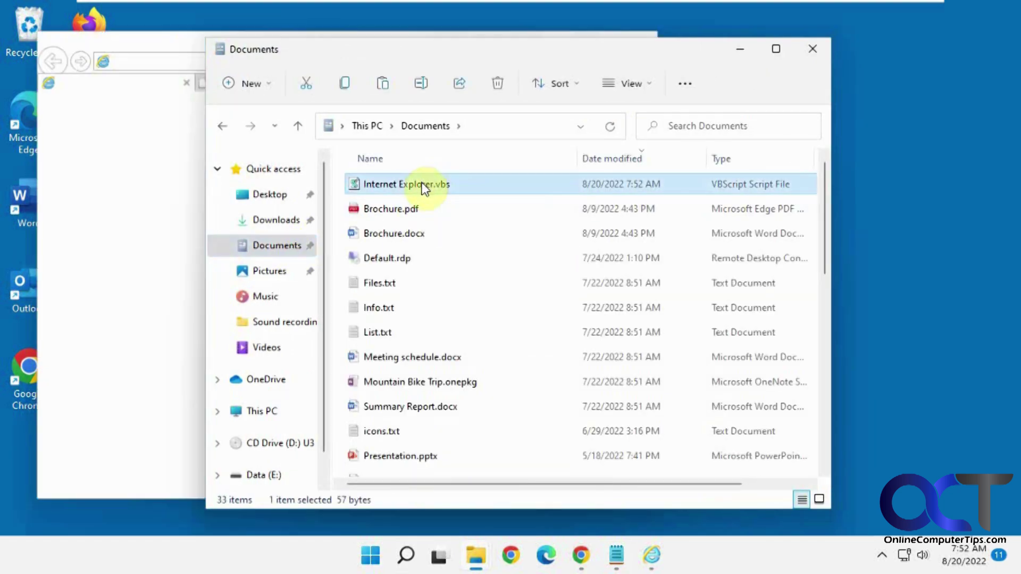
- Minimize File Explorer and load the MSN home page with Internet Explorer's Home button
click(739, 48)
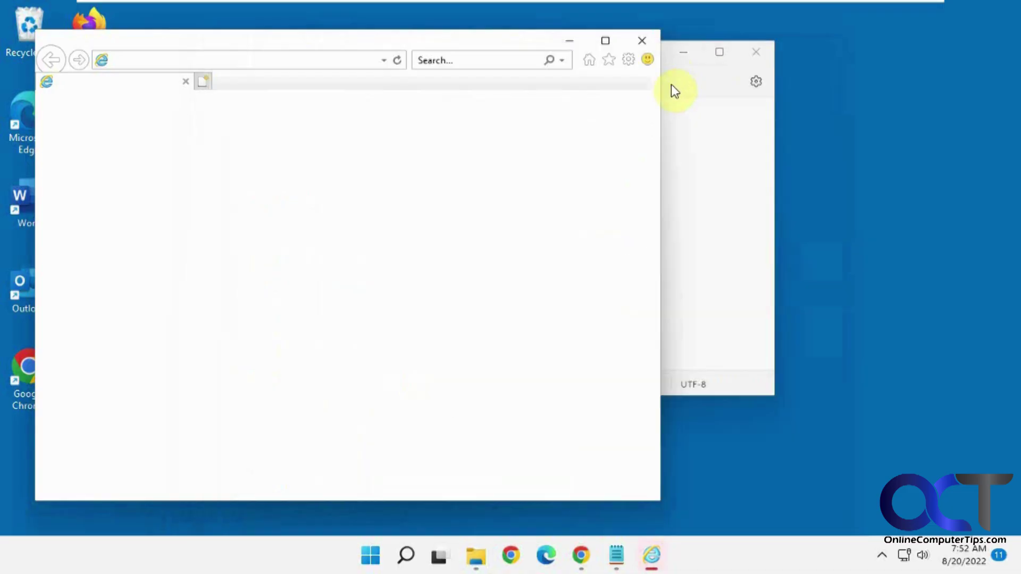
click(590, 62)
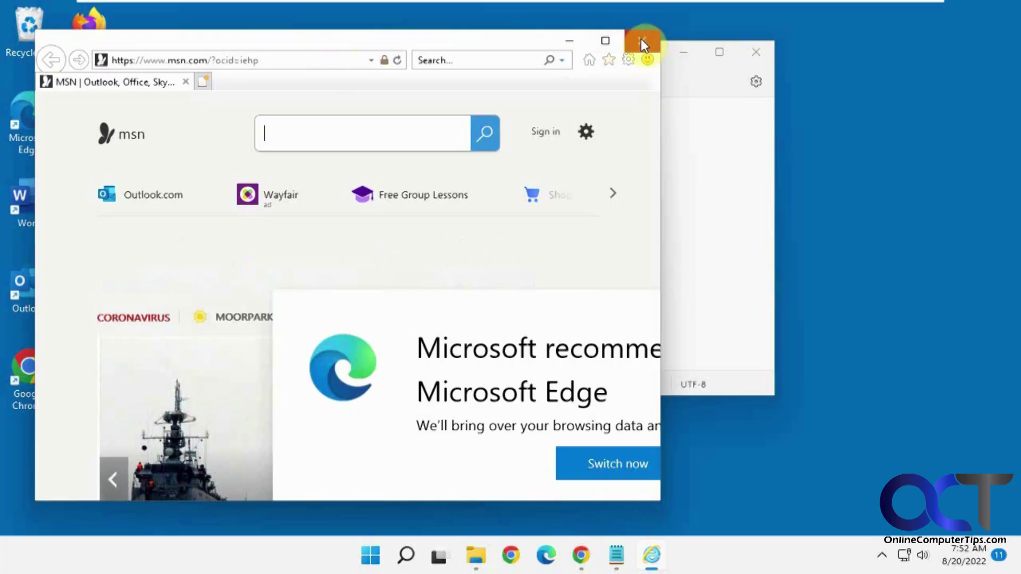
- Close Internet Explorer, minimize Notepad and bring up the Documents folder window
click(642, 42)
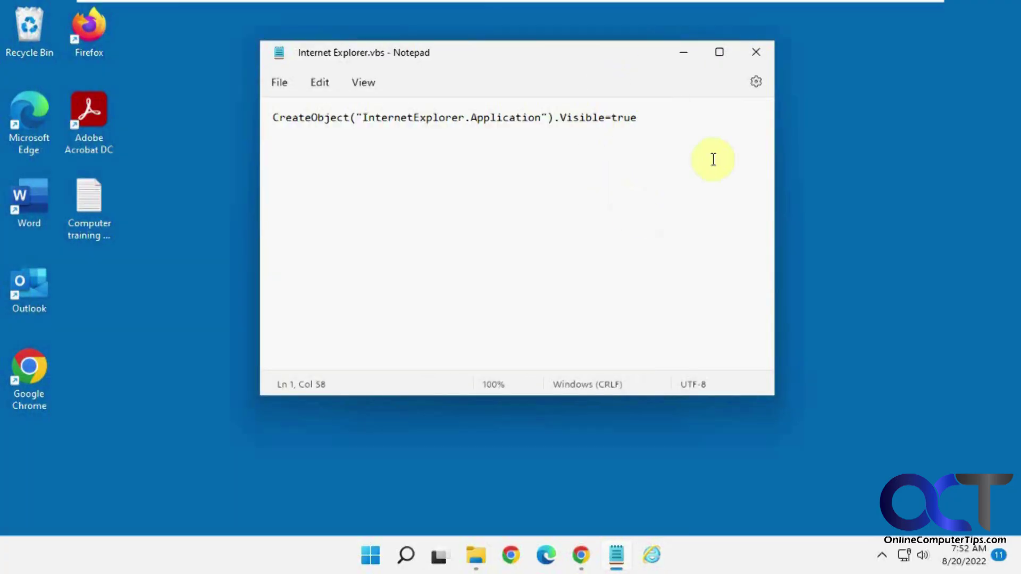
click(684, 53)
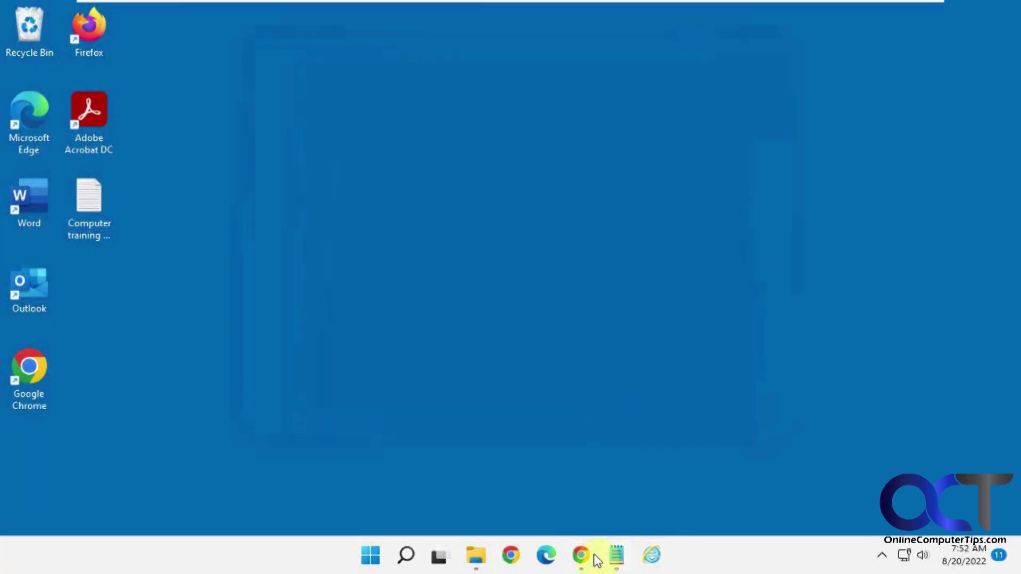
mouse_move(476, 558)
click(623, 497)
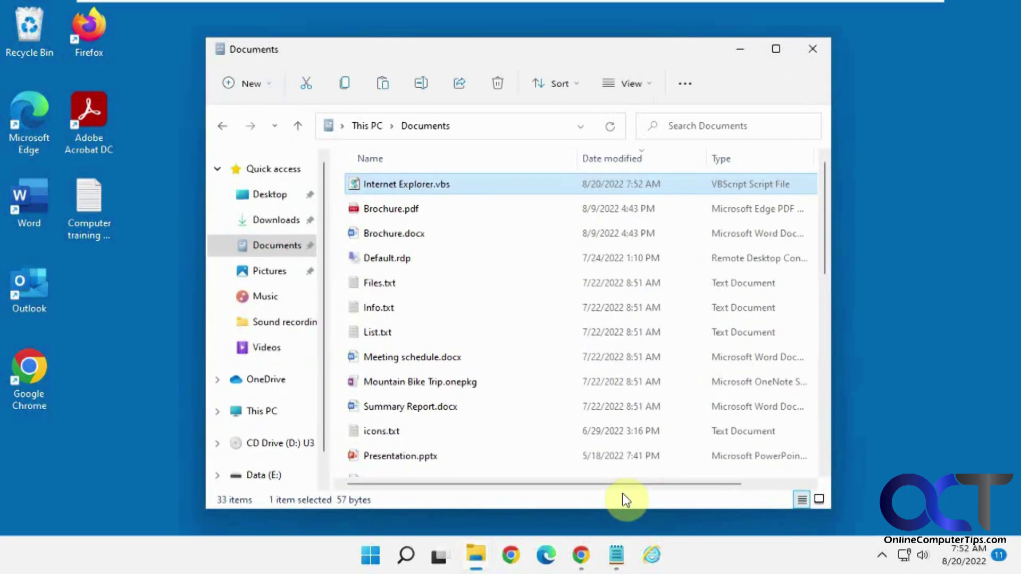
- Create a desktop shortcut to Internet Explorer.vbs and place it beside the Outlook icon
mouse_move(382, 186)
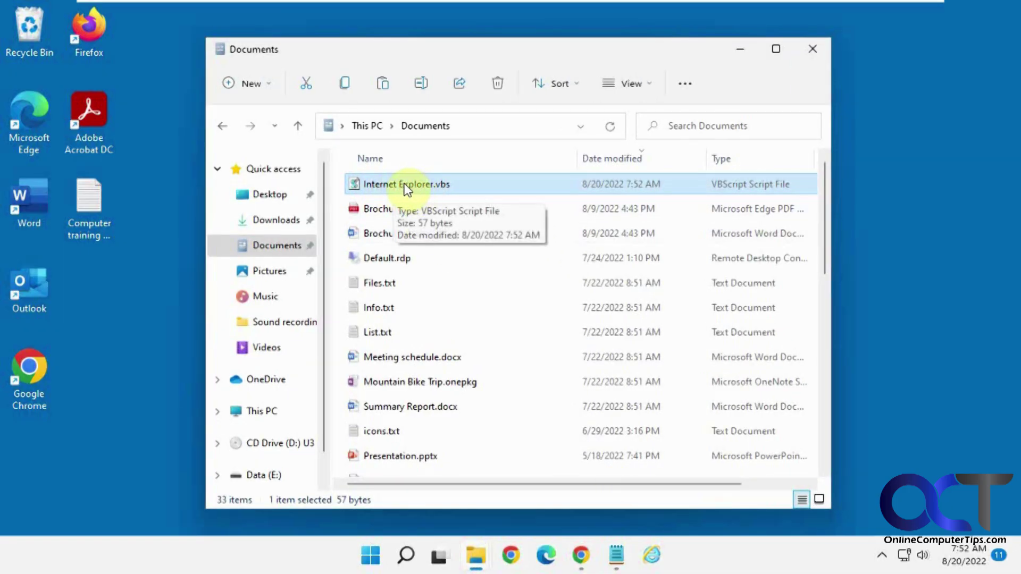
drag(405, 187, 136, 321)
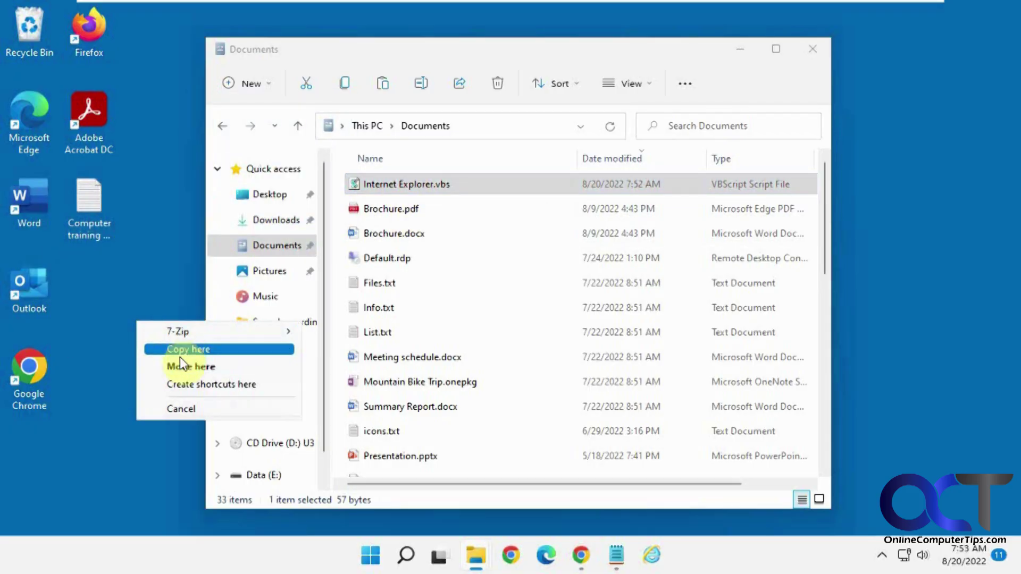
click(186, 384)
drag(159, 299, 117, 289)
- Set the shortcut's icon to the Internet Explorer logo from SHELL32.dll in its Properties
right_click(101, 292)
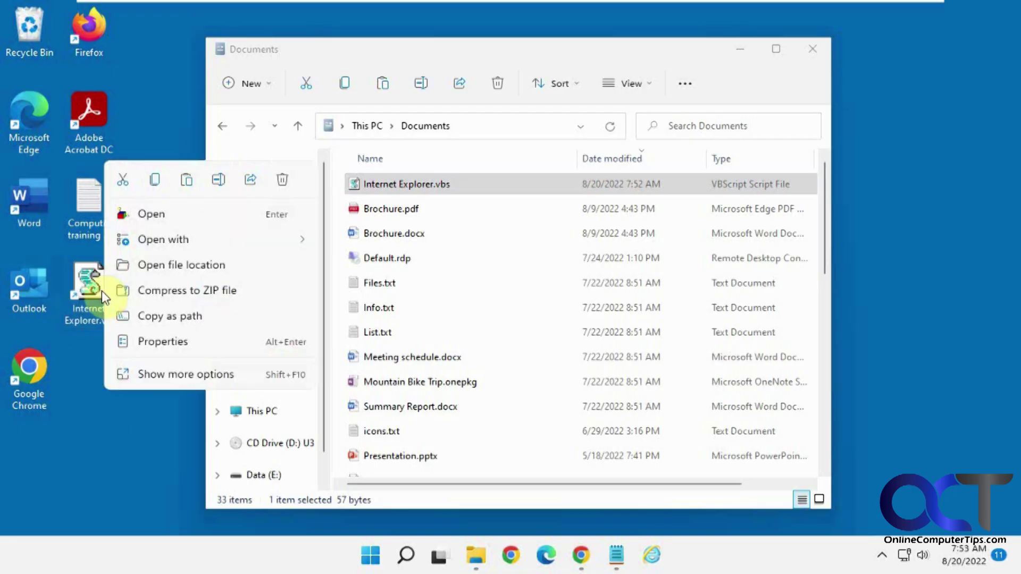
click(153, 343)
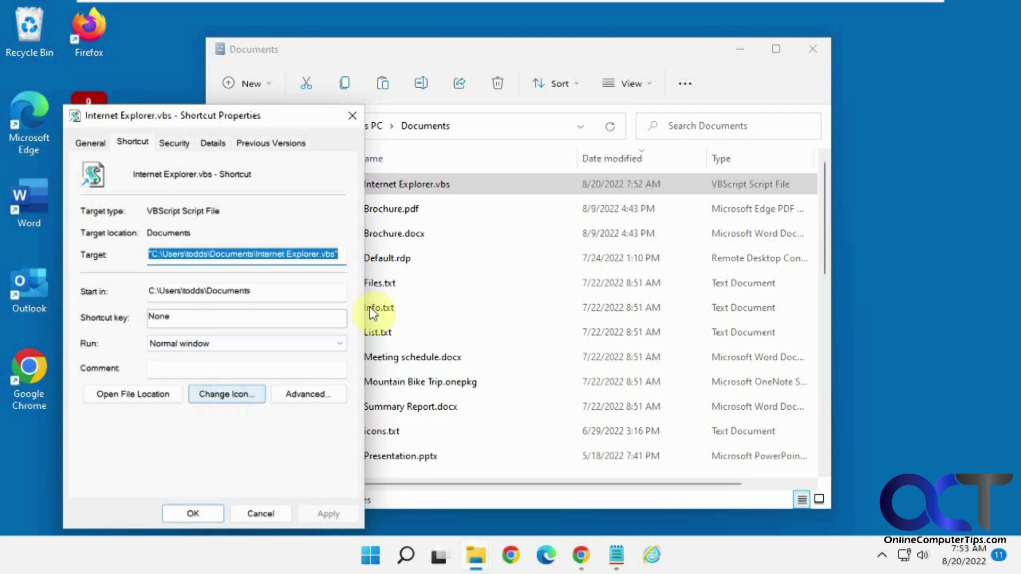
click(240, 395)
drag(164, 402, 270, 391)
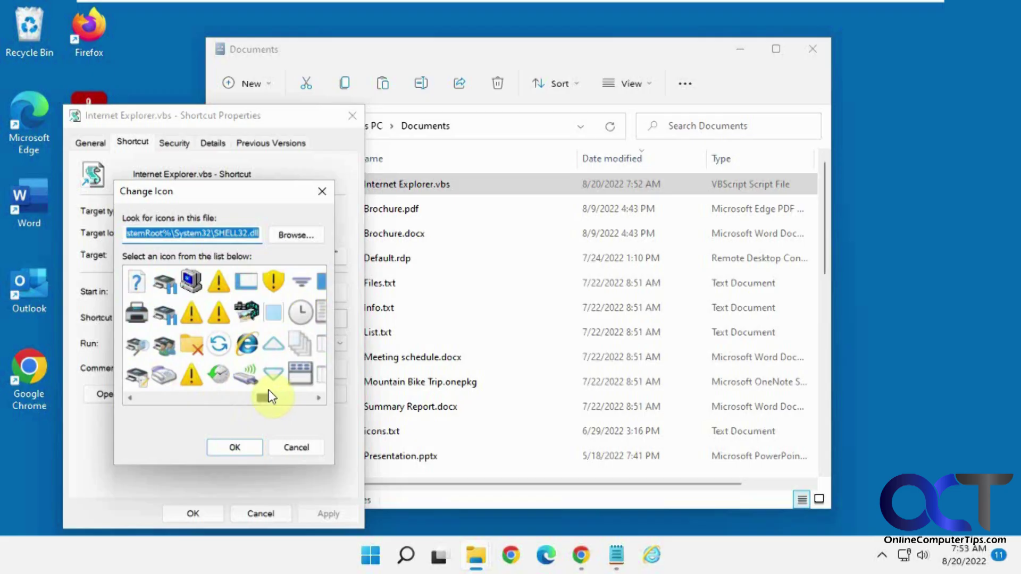
click(247, 345)
click(244, 452)
click(196, 513)
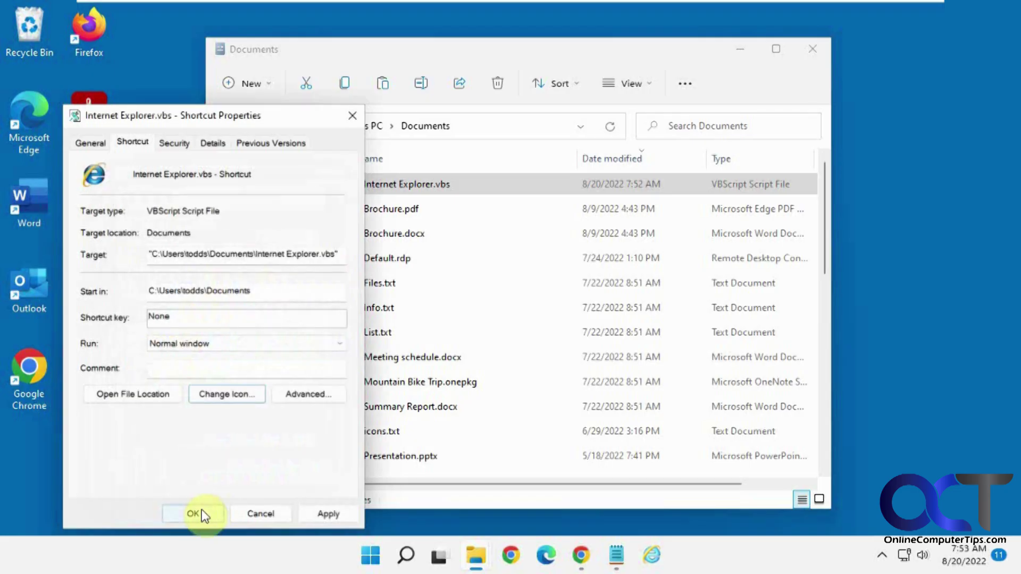
click(108, 294)
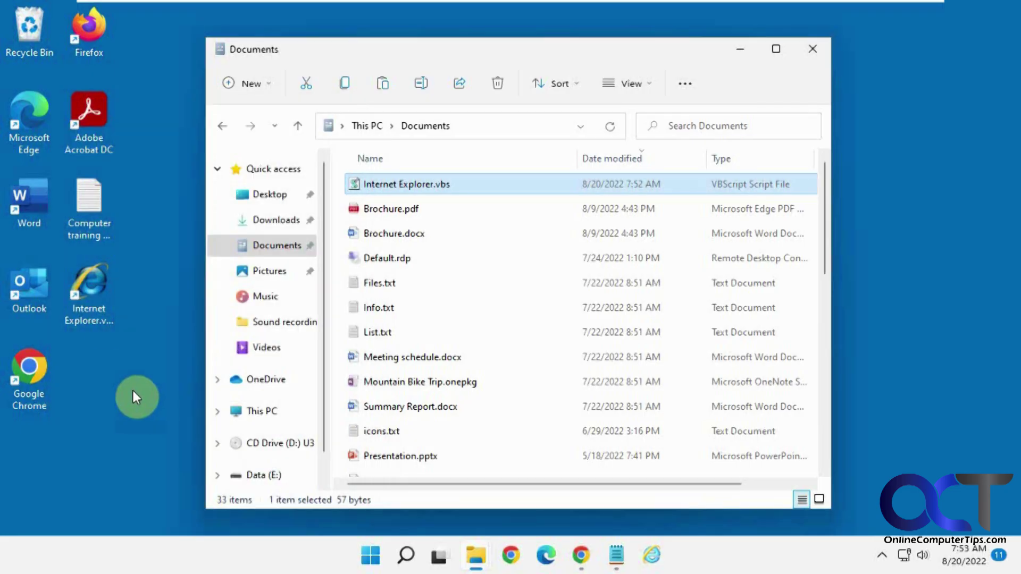
- Rename the shortcut to 'Internet Explorer' by deleting '.vbs - Shortcut', then minimize Documents
click(96, 308)
click(103, 323)
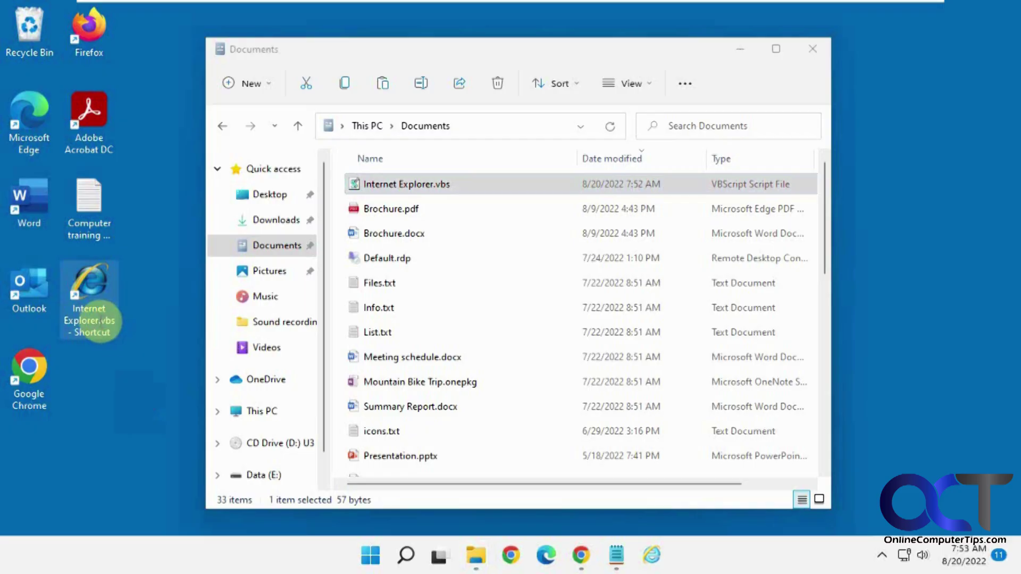
drag(101, 322, 136, 346)
key(Delete)
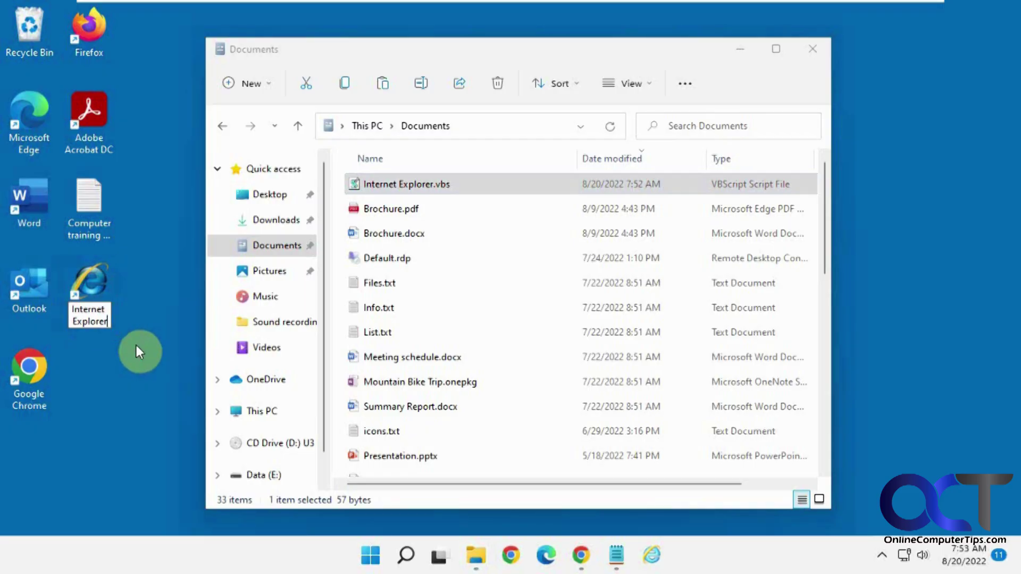
click(94, 284)
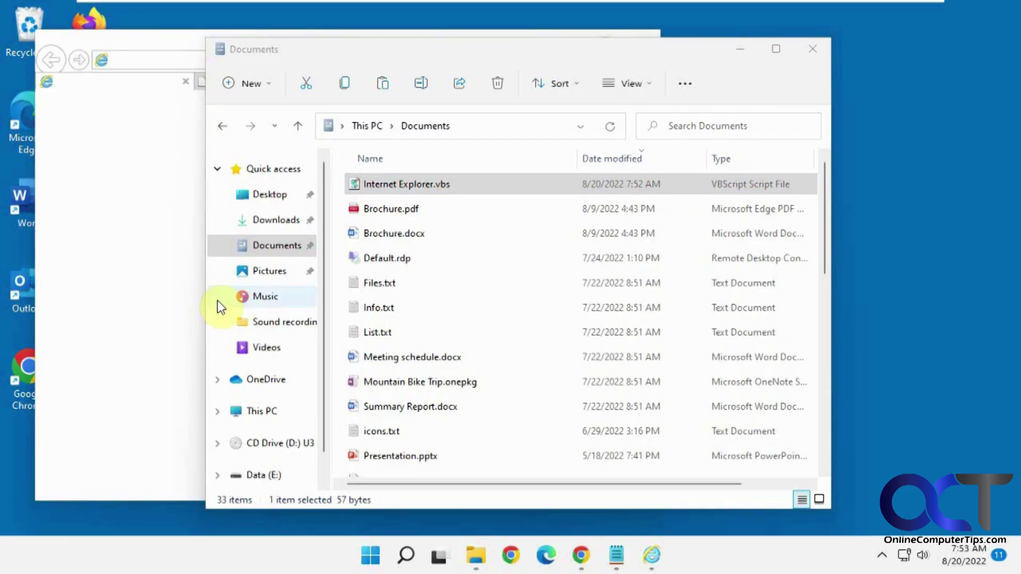
click(741, 50)
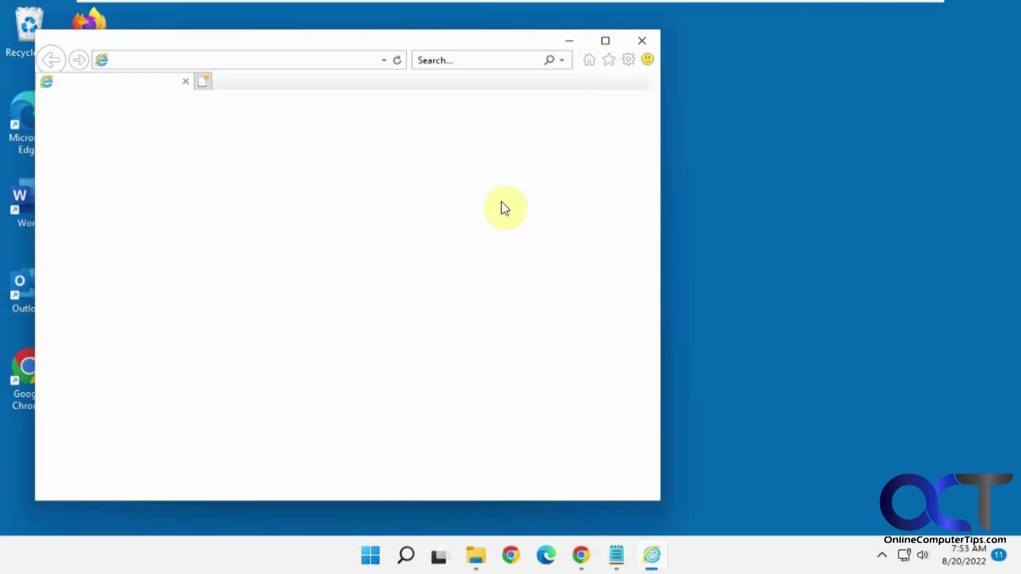
- Review Internet Options from the gear menu, cancel it, and close Internet Explorer
click(629, 61)
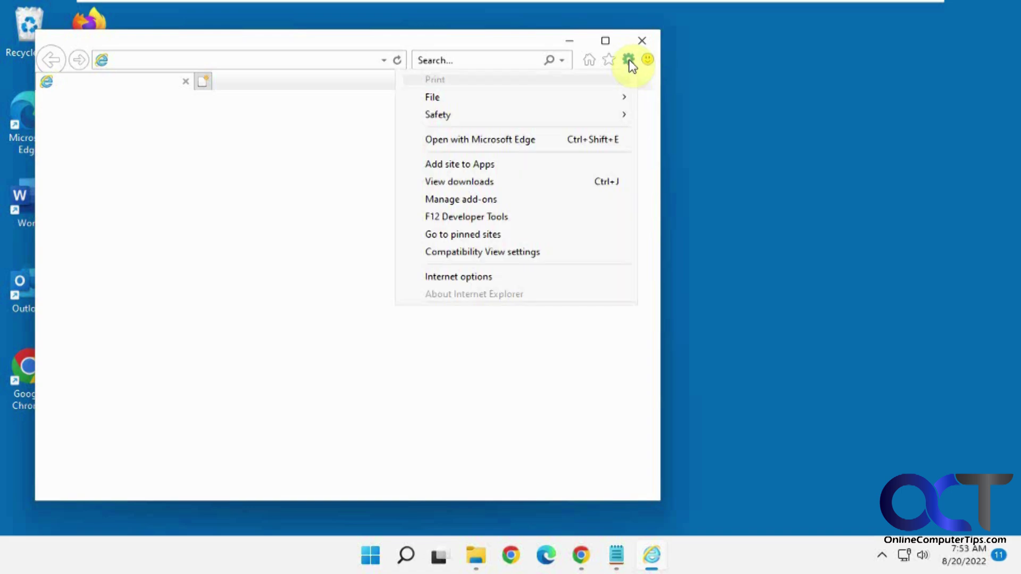
click(482, 277)
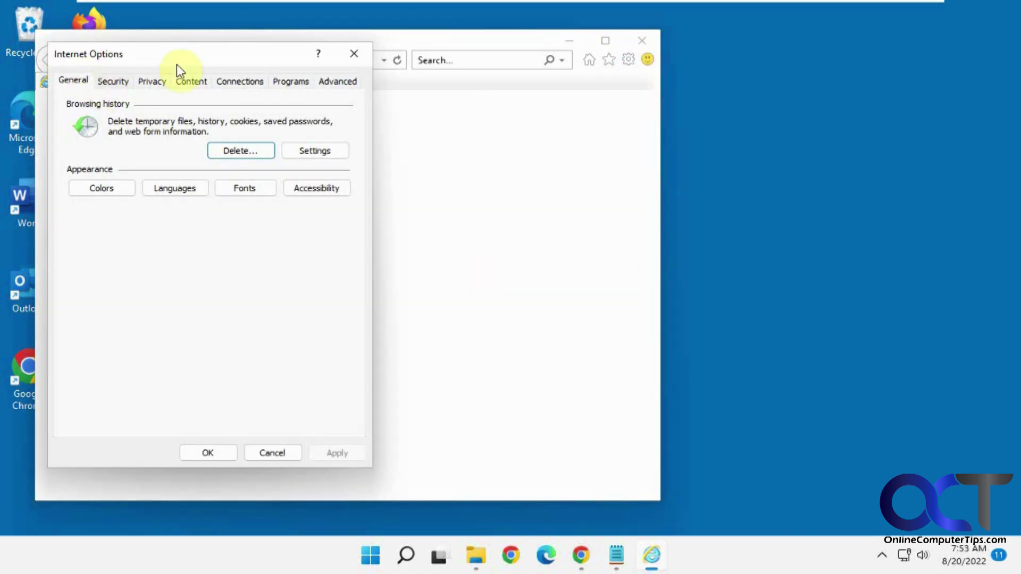
drag(195, 57, 291, 61)
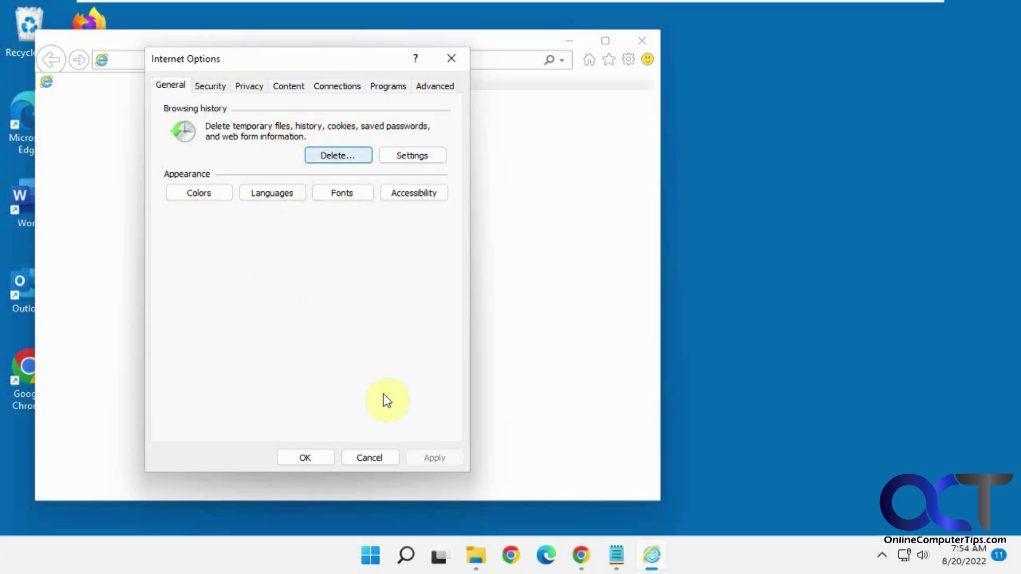
click(378, 456)
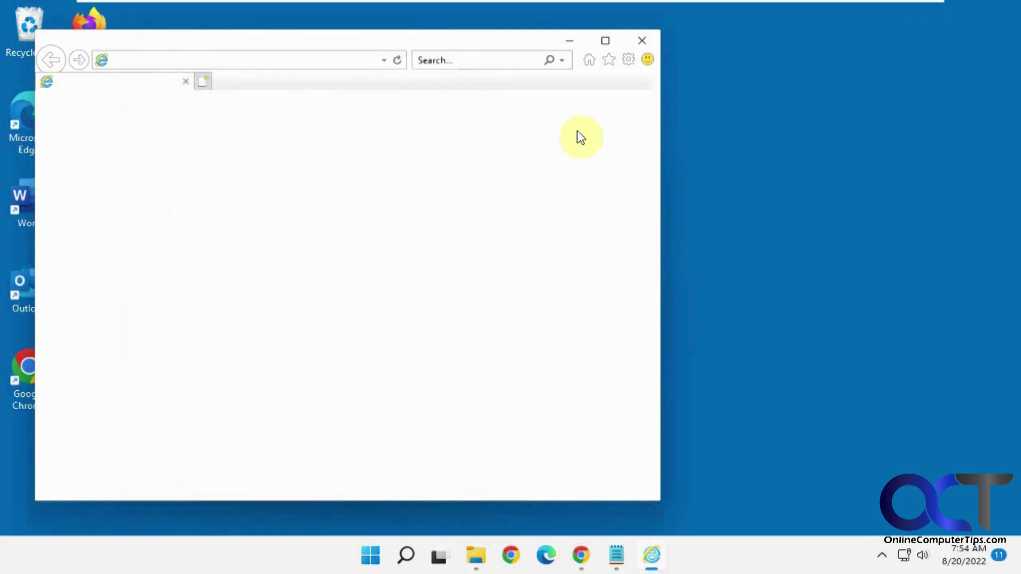
click(649, 42)
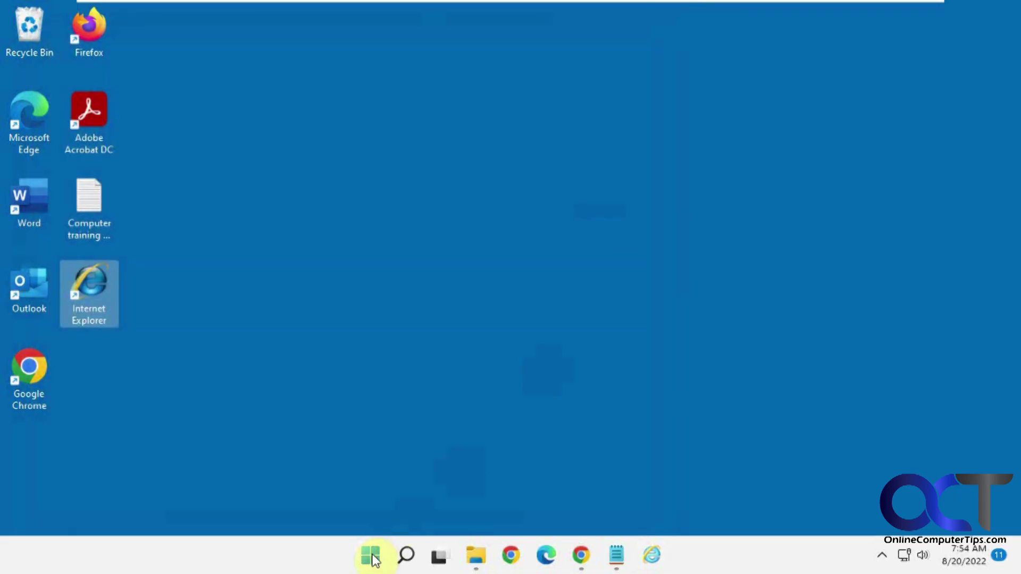
- Open Internet Options via Start search, then Programs > Manage add-ons > 'Learn more about toolbars and extensions'
click(378, 550)
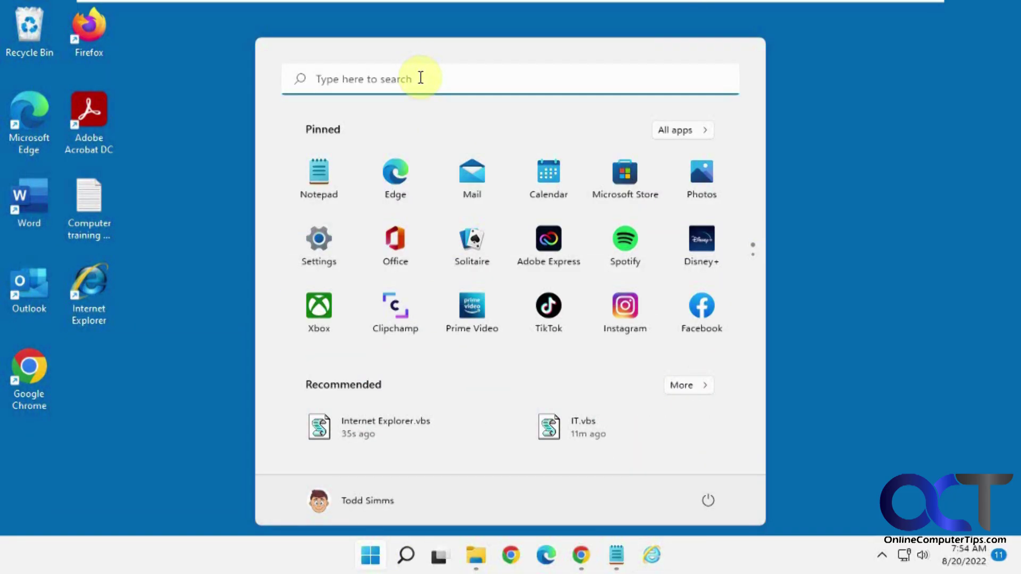
click(420, 77)
text(internet op)
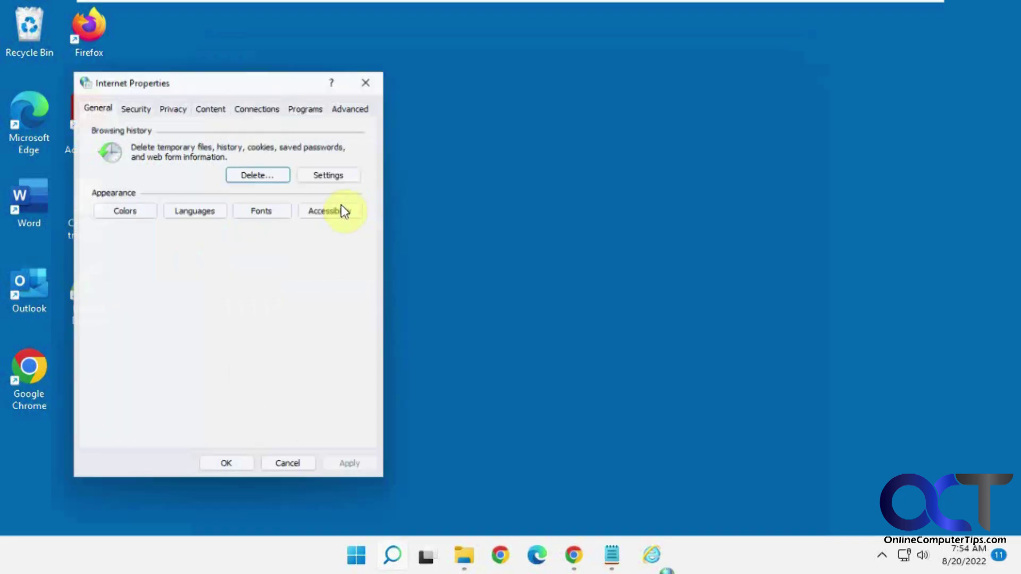
click(315, 101)
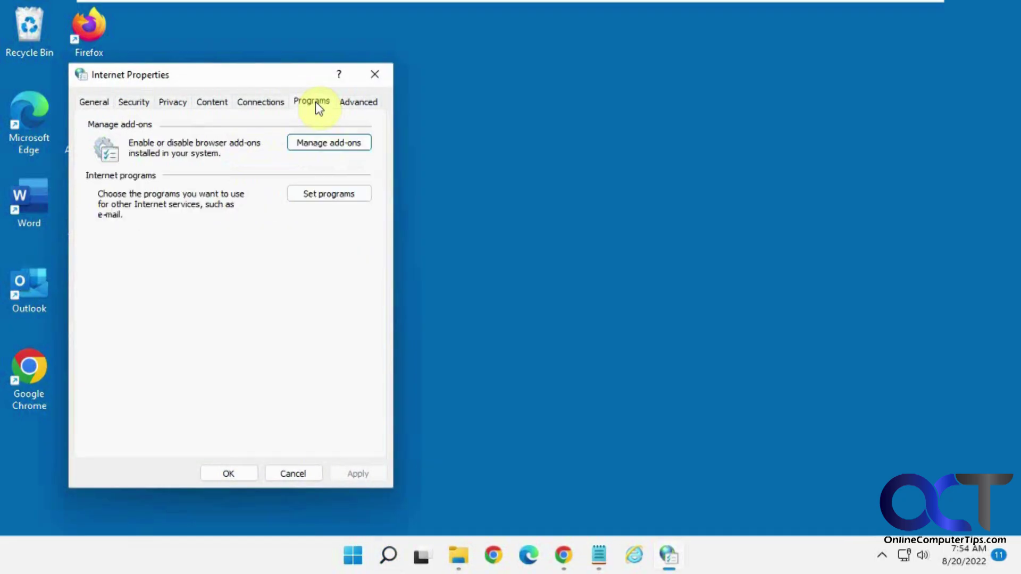
click(323, 144)
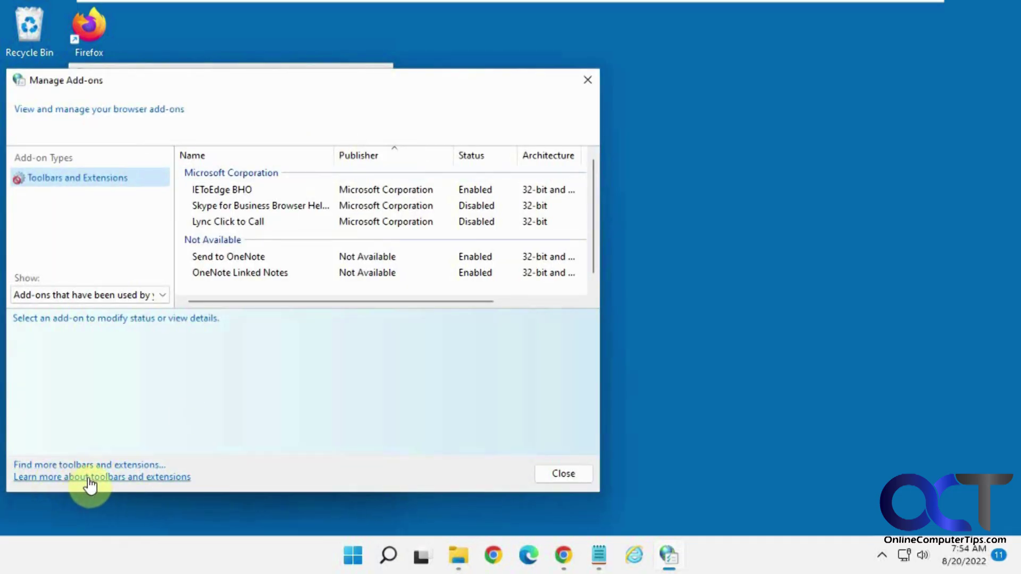
click(102, 477)
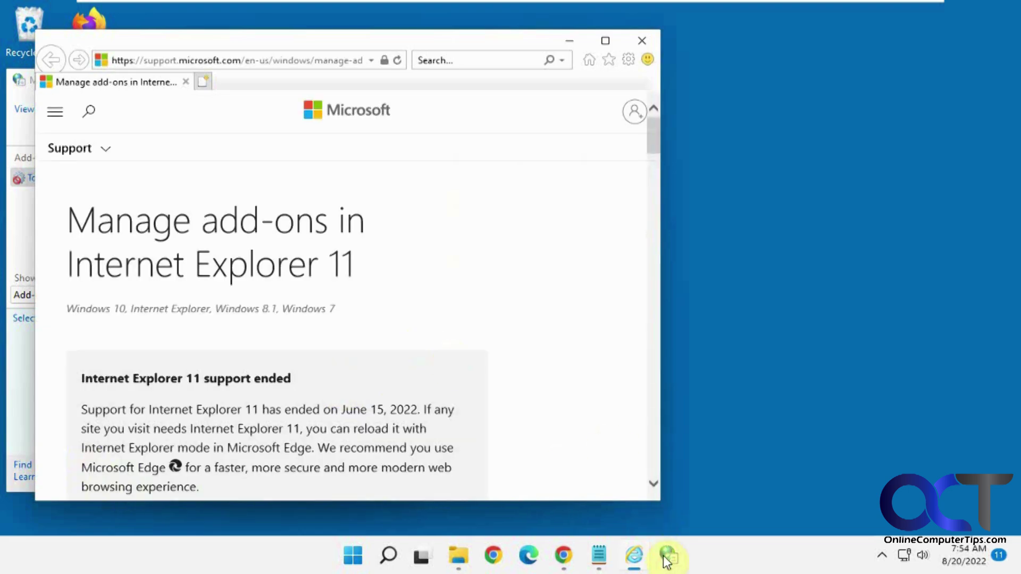
- Check Internet Explorer's taskbar jump list, then move the IE window to the right
right_click(640, 563)
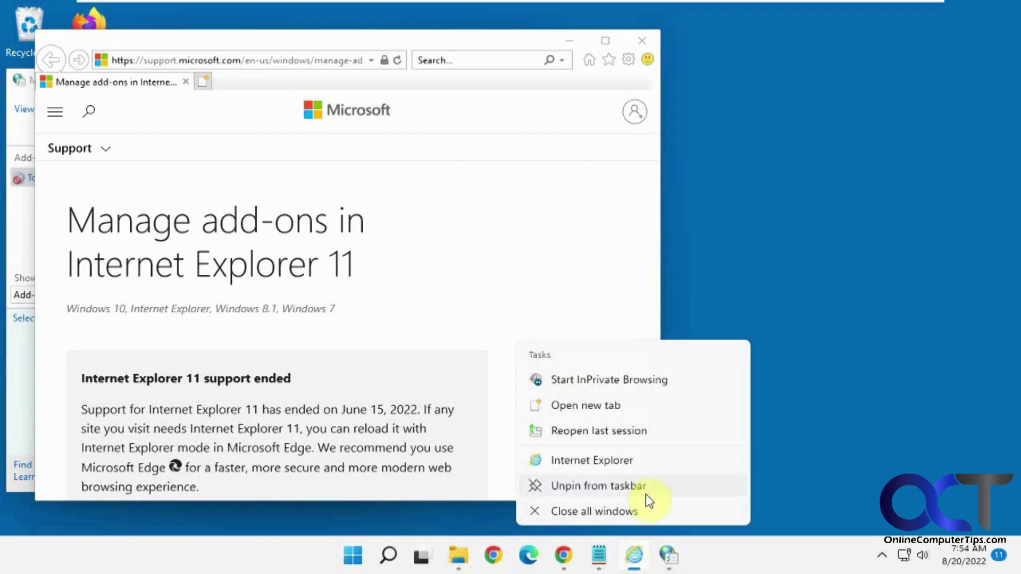
click(724, 565)
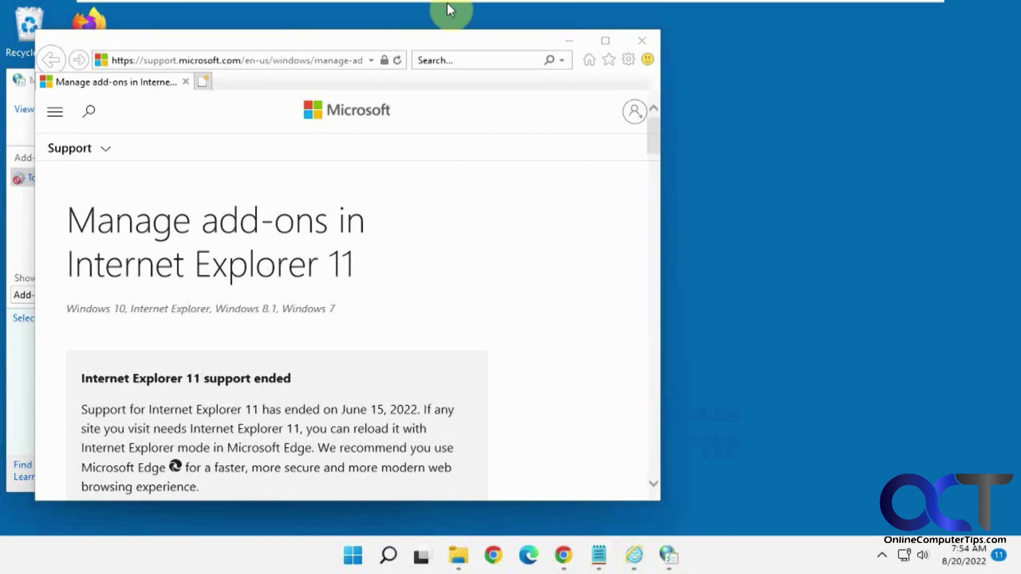
drag(442, 45, 711, 49)
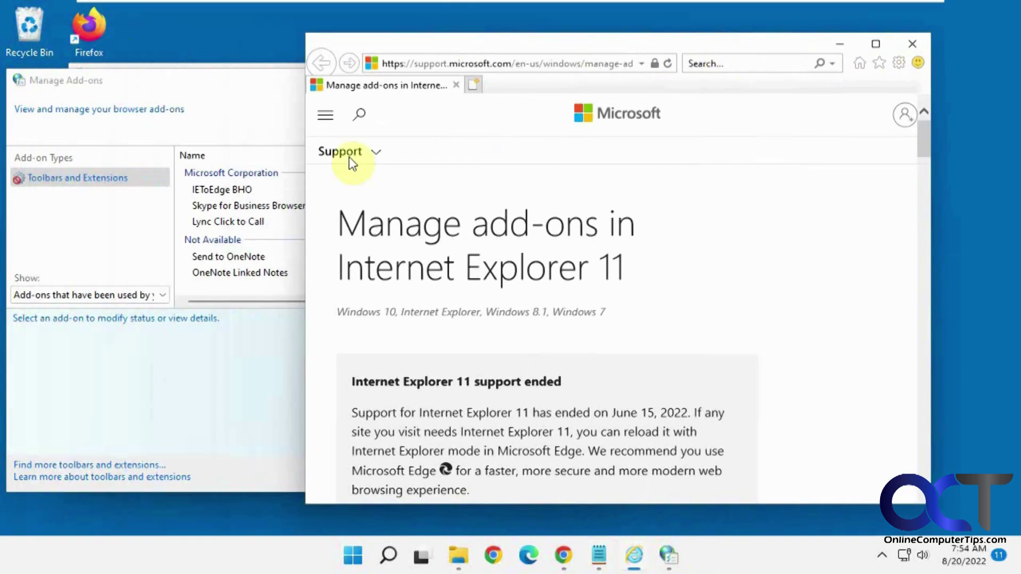
- Close the Manage Add-ons window and the Internet Properties dialog
click(262, 372)
click(587, 80)
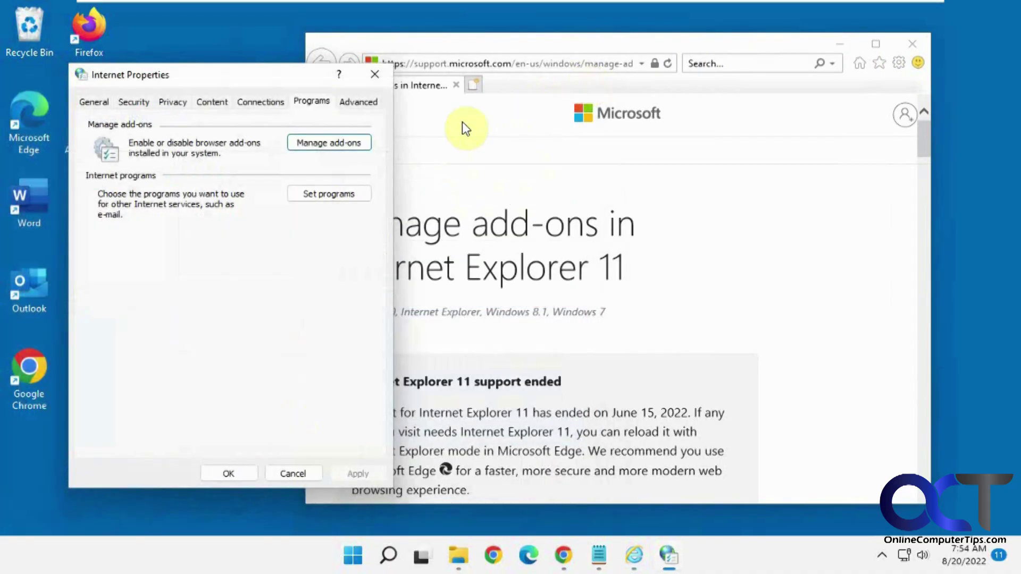
click(374, 75)
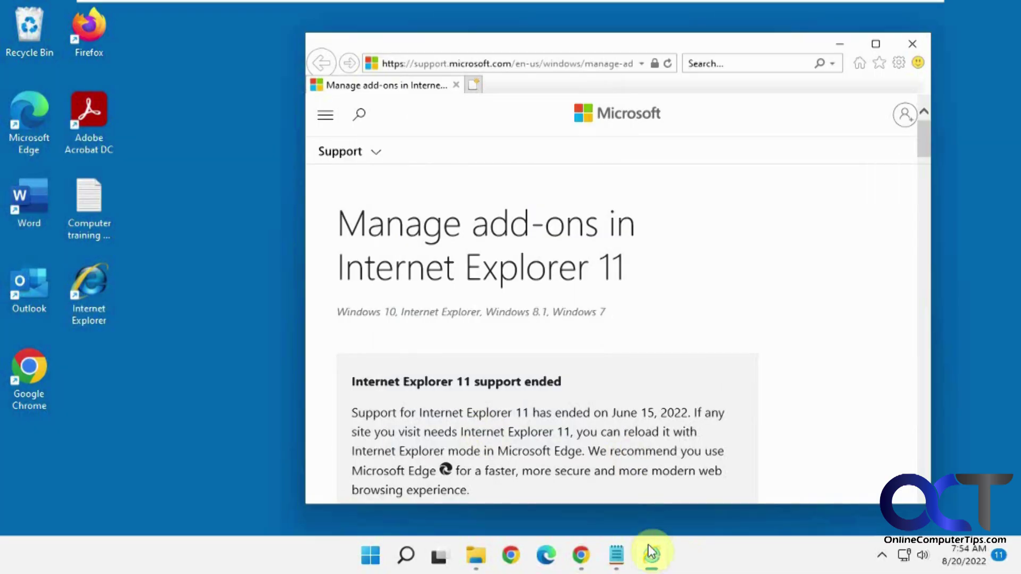
- Bring Internet Explorer.vbs forward in Notepad and select its CreateObject("InternetExplorer.Application").Visible=true line
click(616, 555)
drag(646, 118, 268, 117)
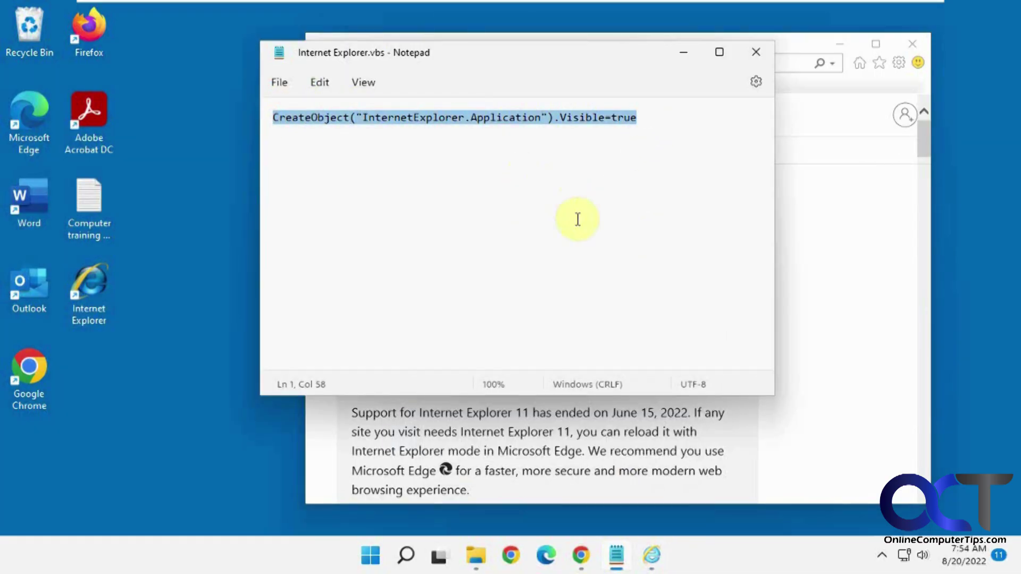